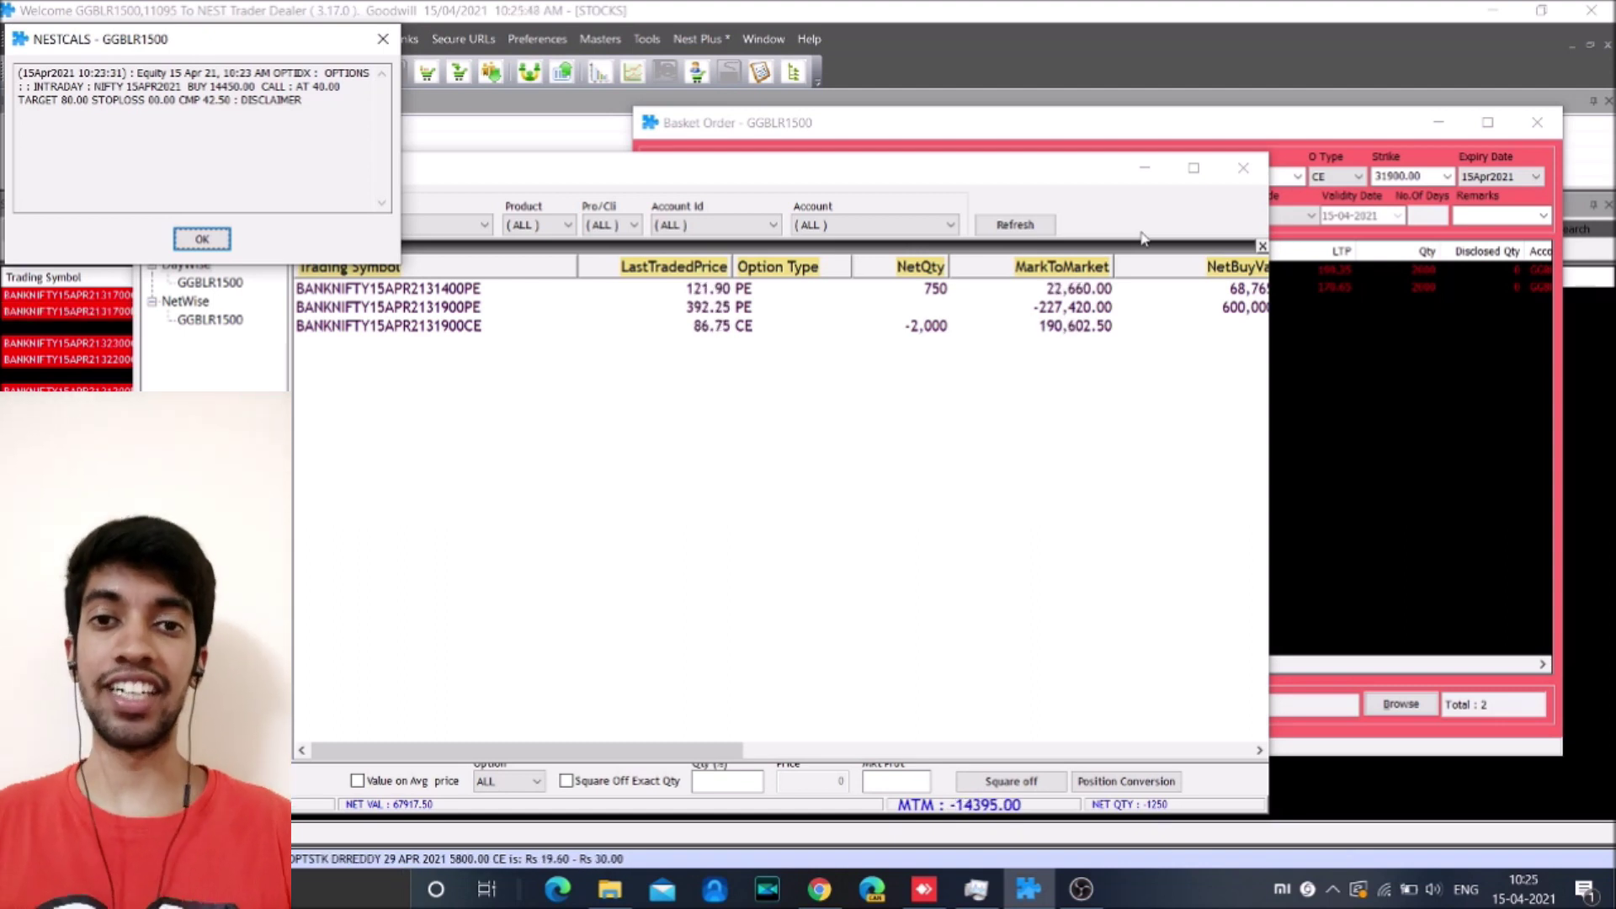
Look over the BANKNIFTY 15th APR 31800 PE chart in Kite, then return to NEST Trader's net positions.
left_click(820, 889)
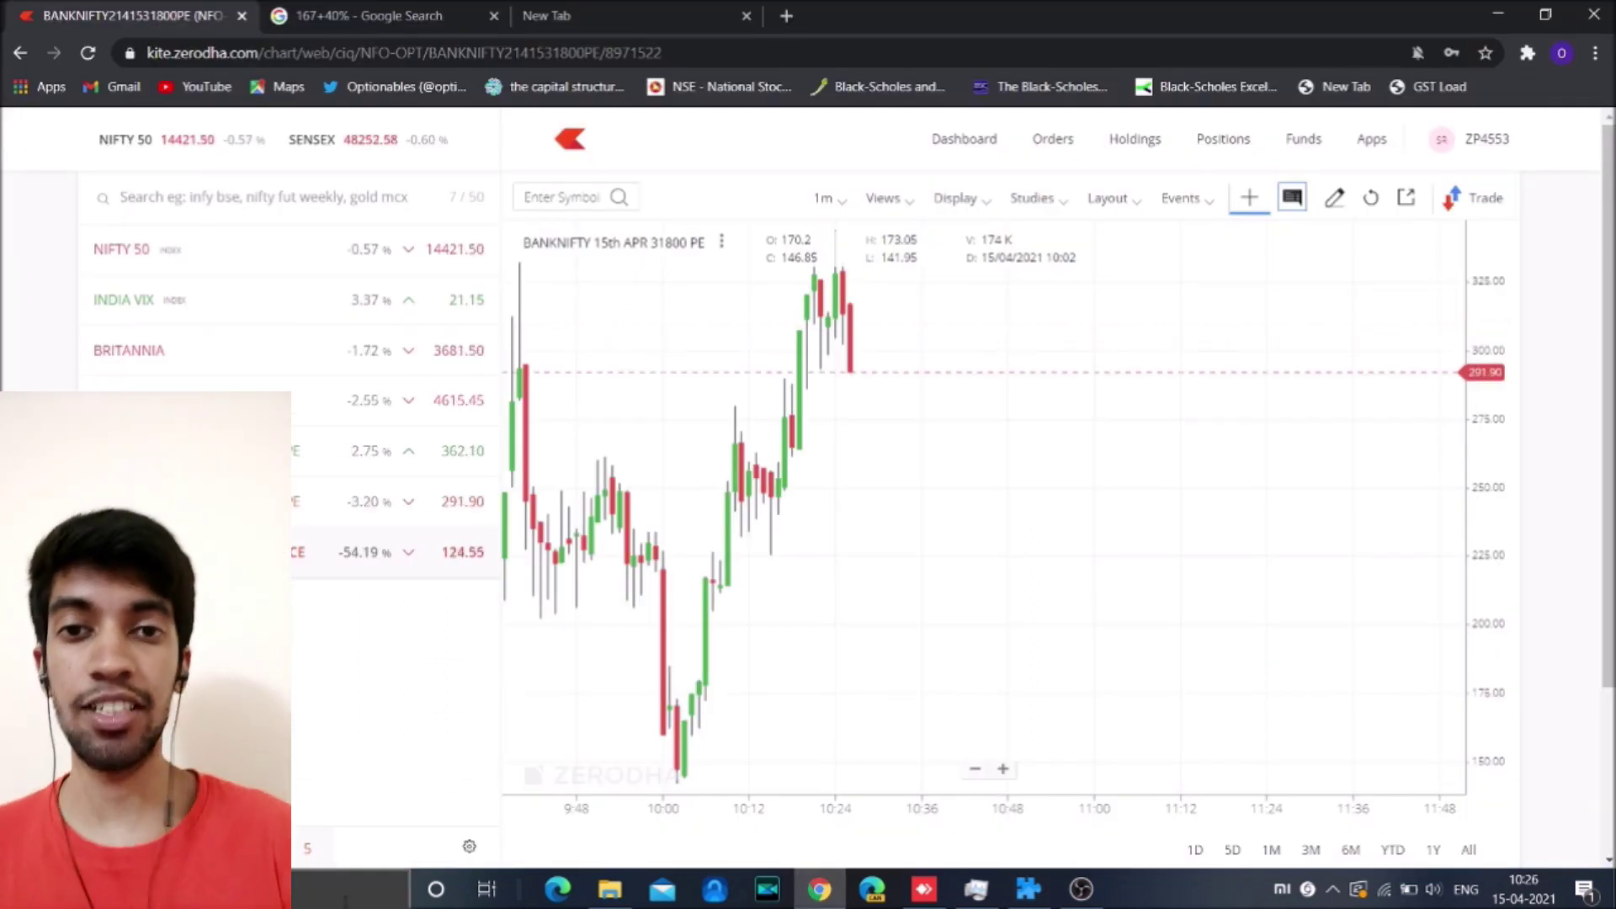
key("alt+Tab")
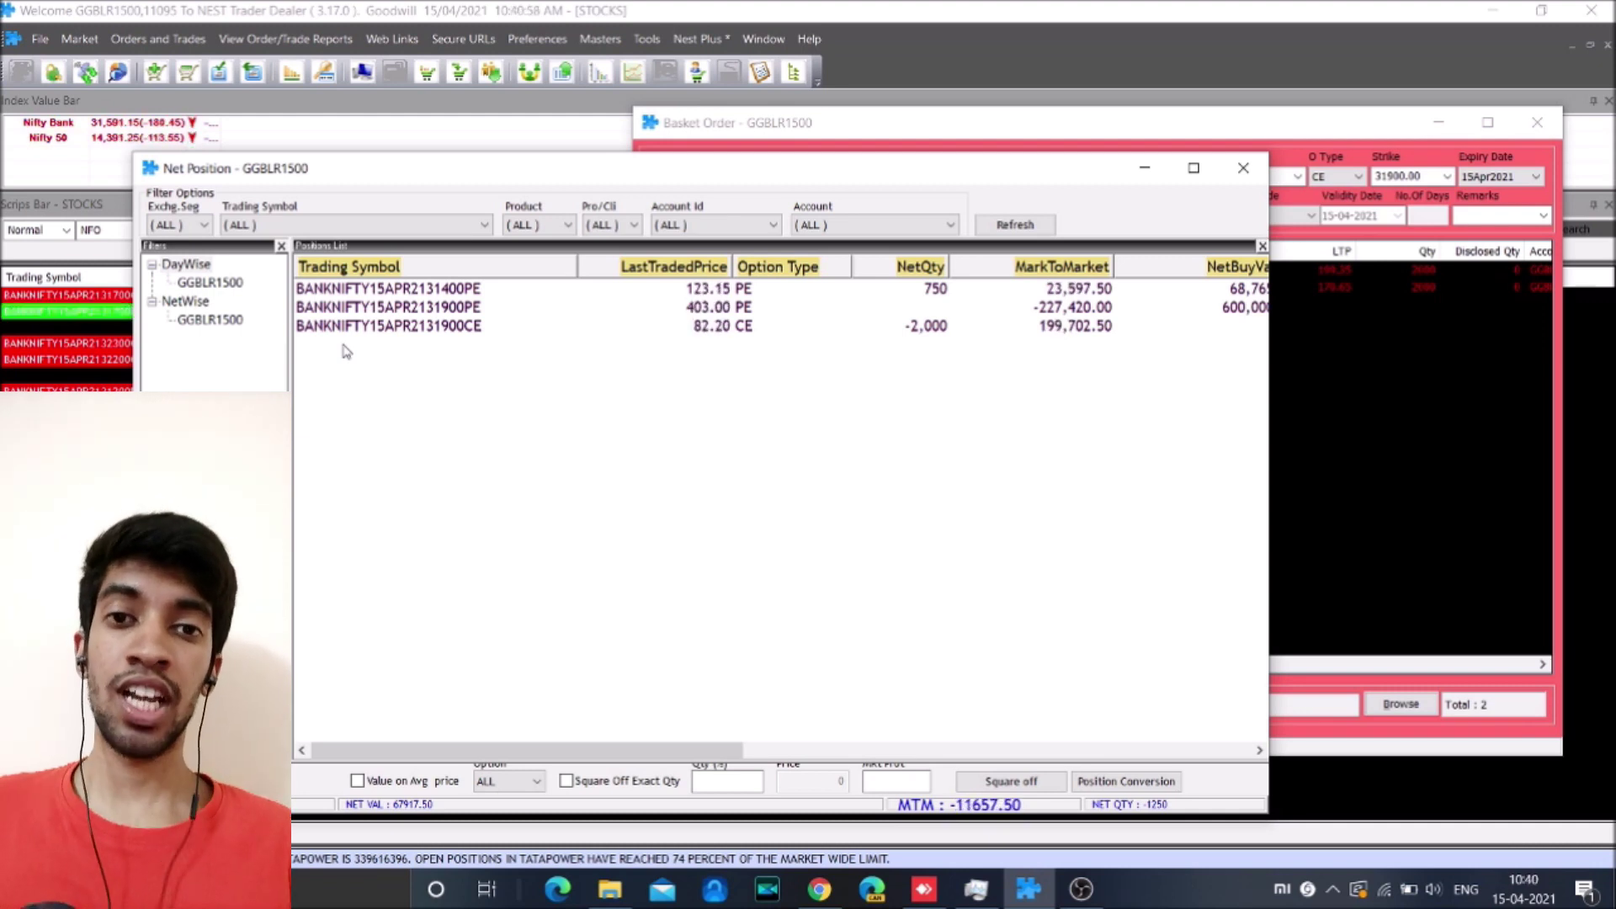
Dismiss the four successive NESTCALS trading alert pop-ups over the net position window.
key("Return")
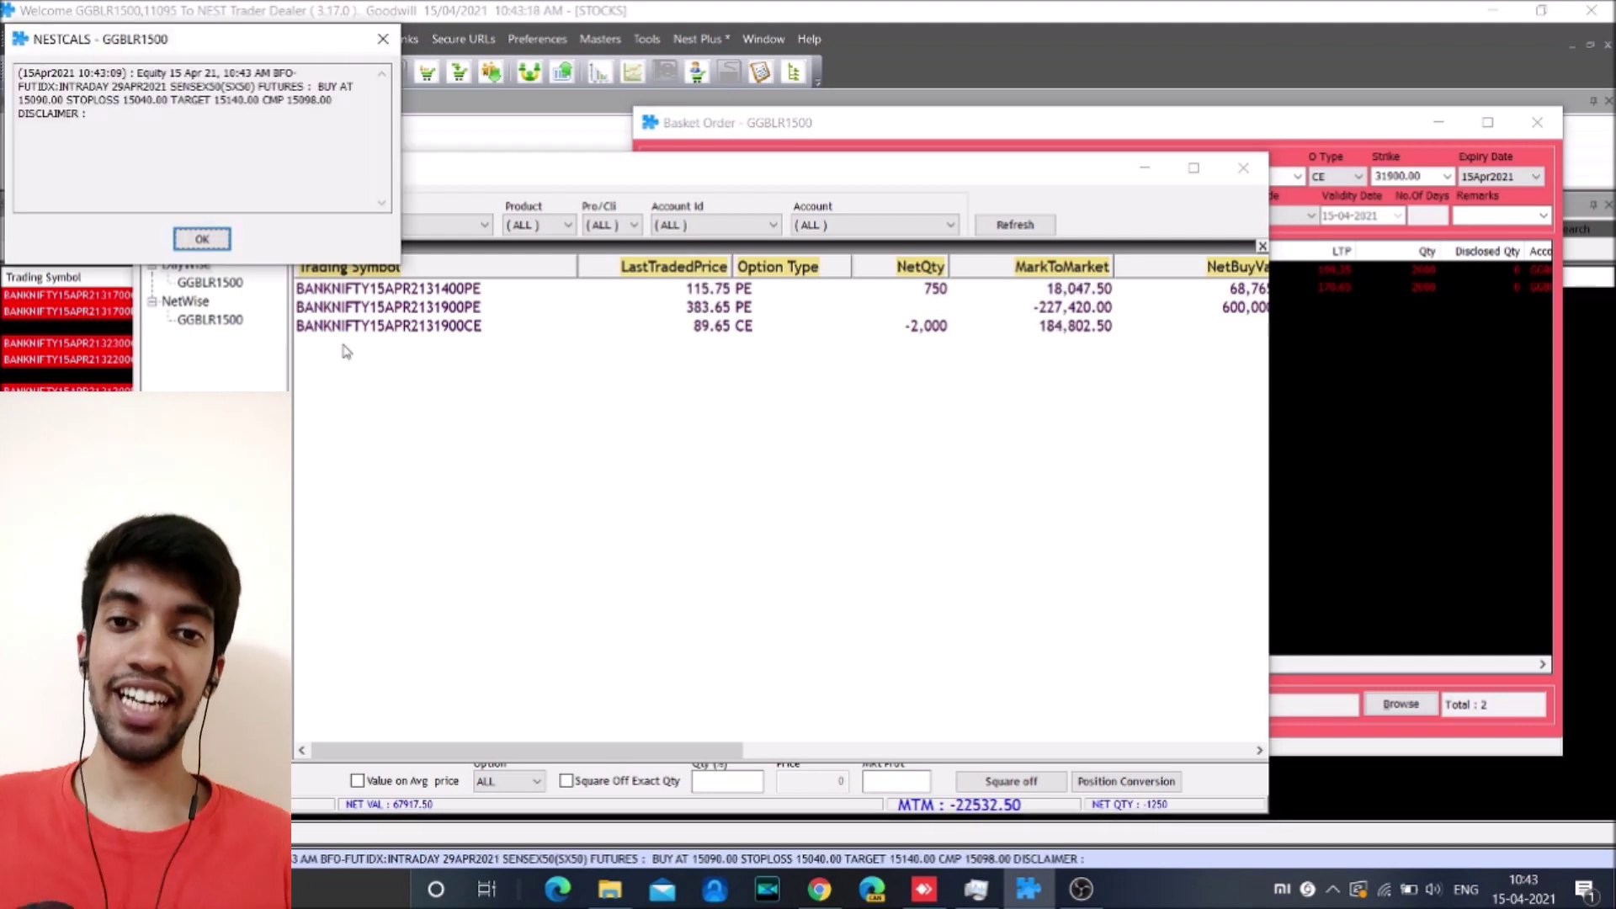
key("Return")
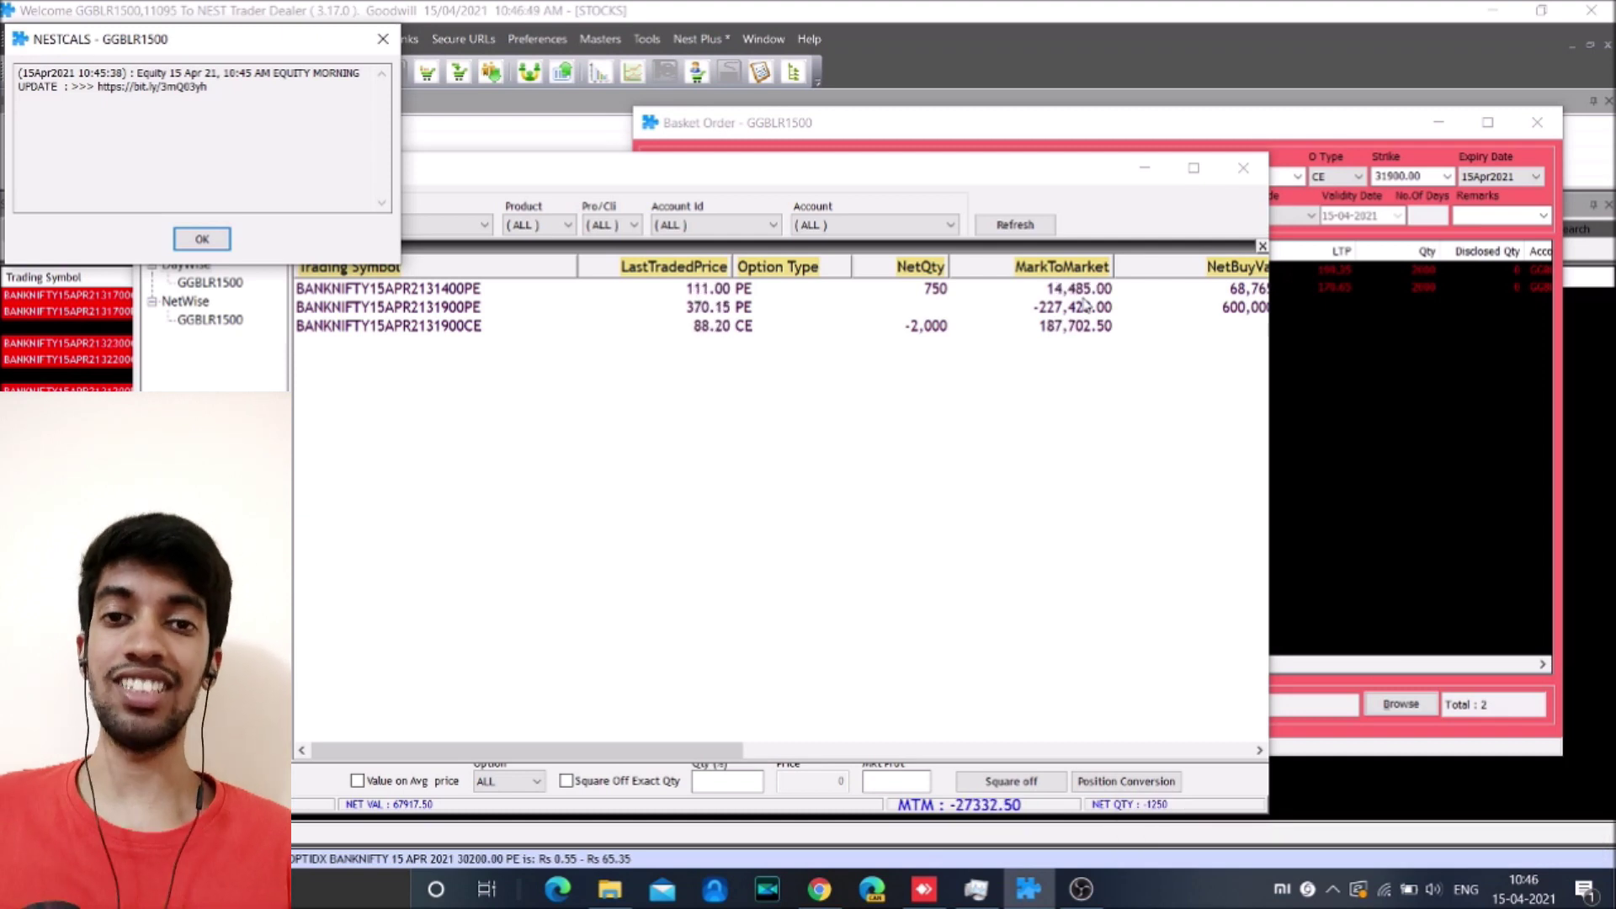
left_click(219, 240)
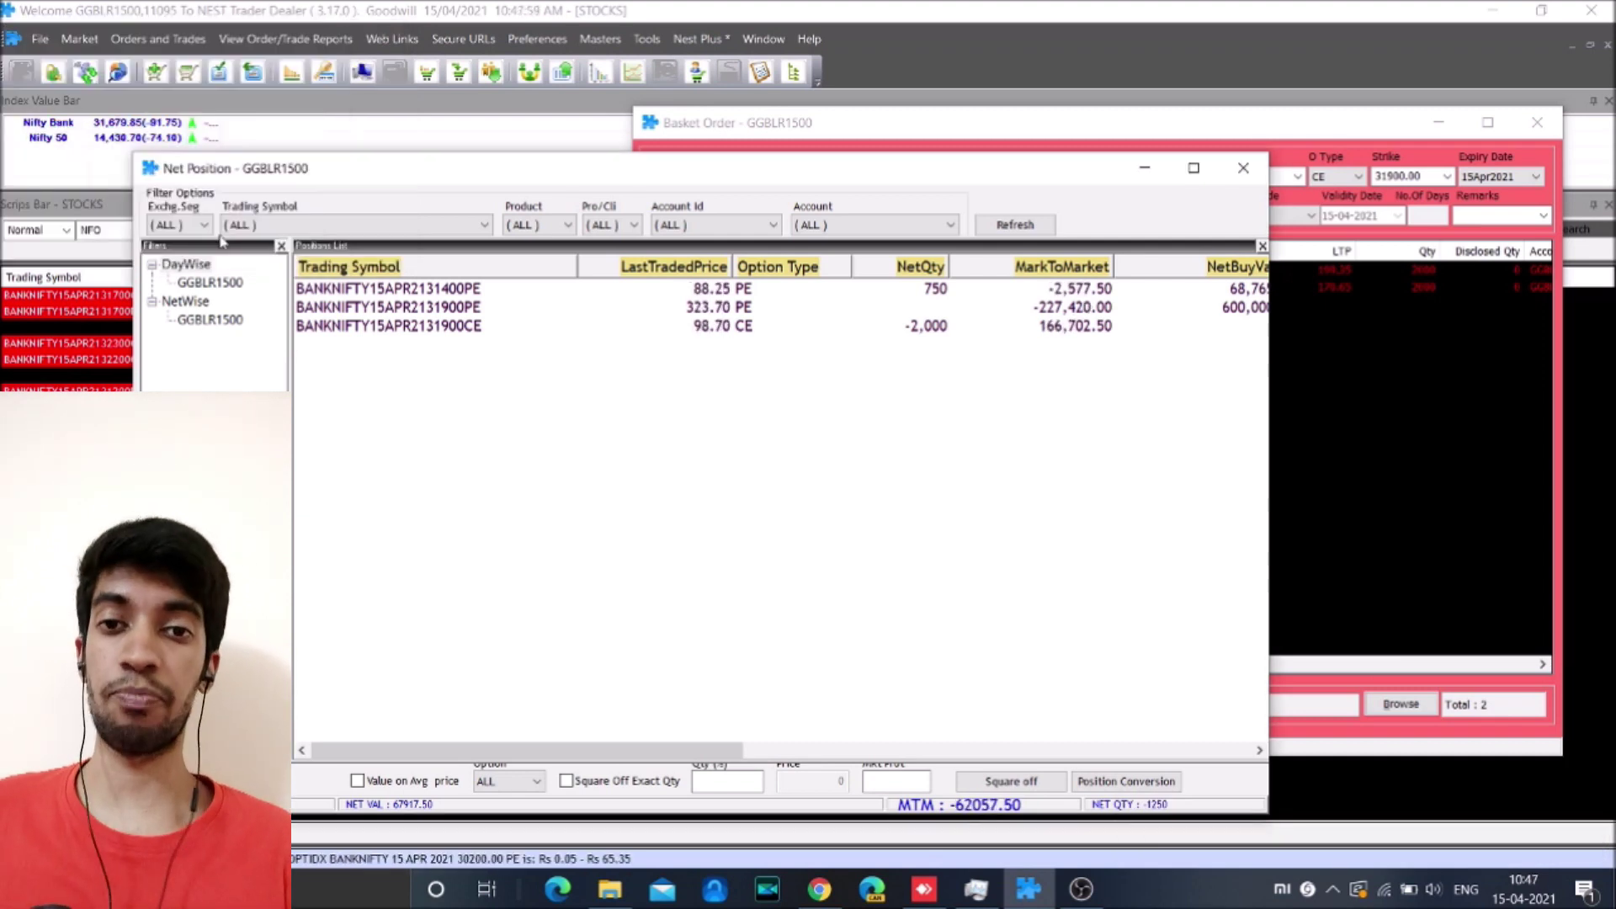
key("Return")
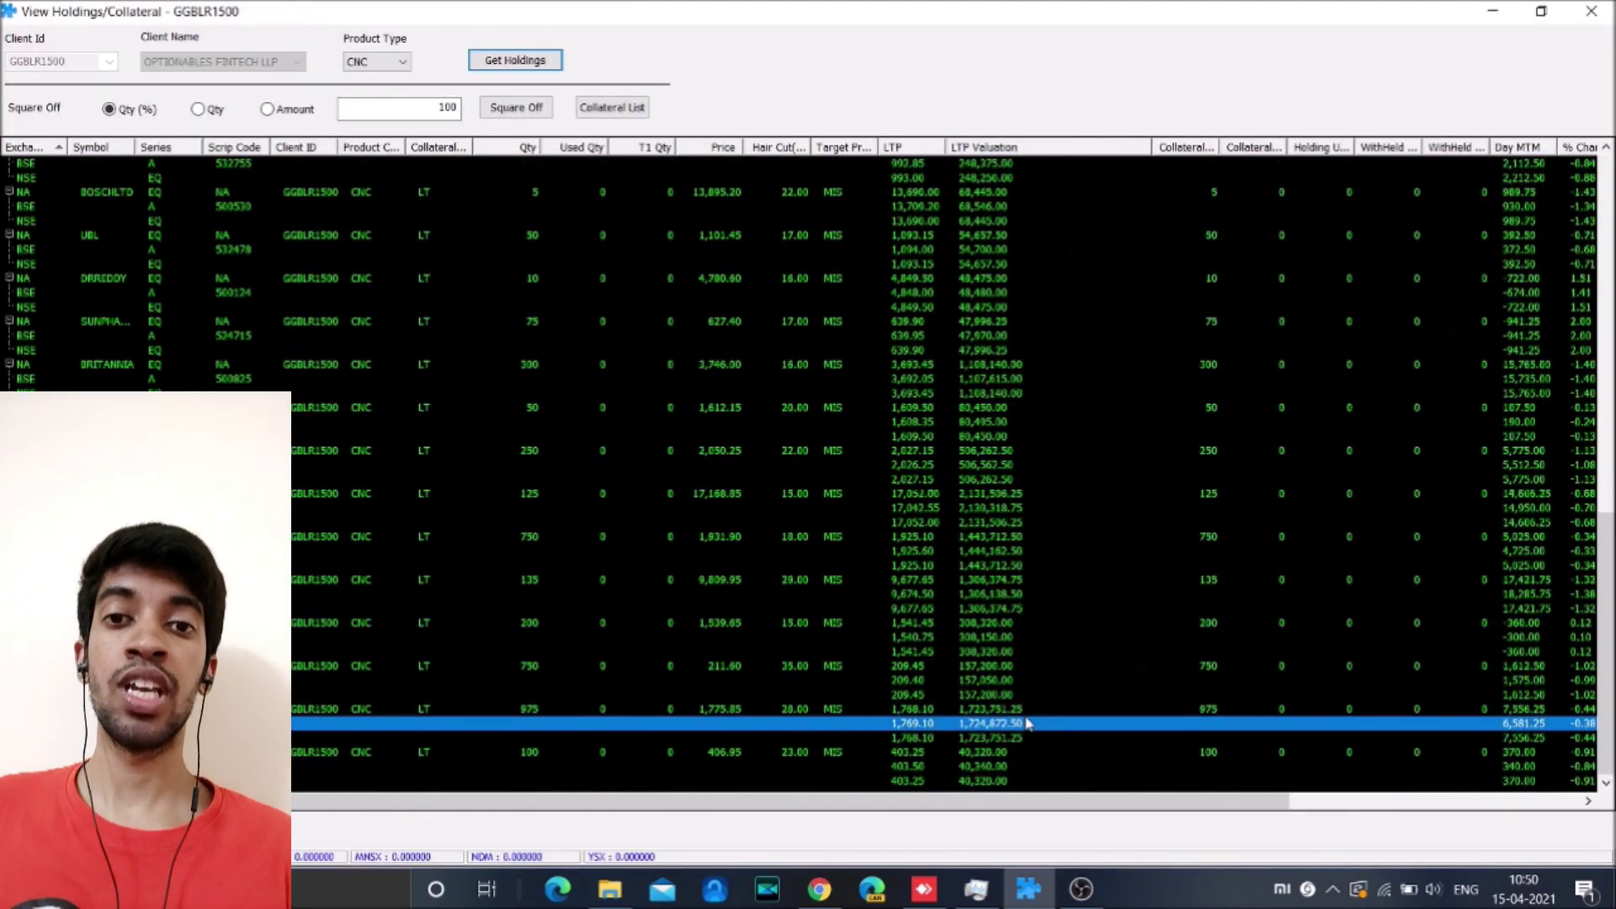
Open the account's holdings and collateral list, then close it to return to net positions.
left_click(1034, 524)
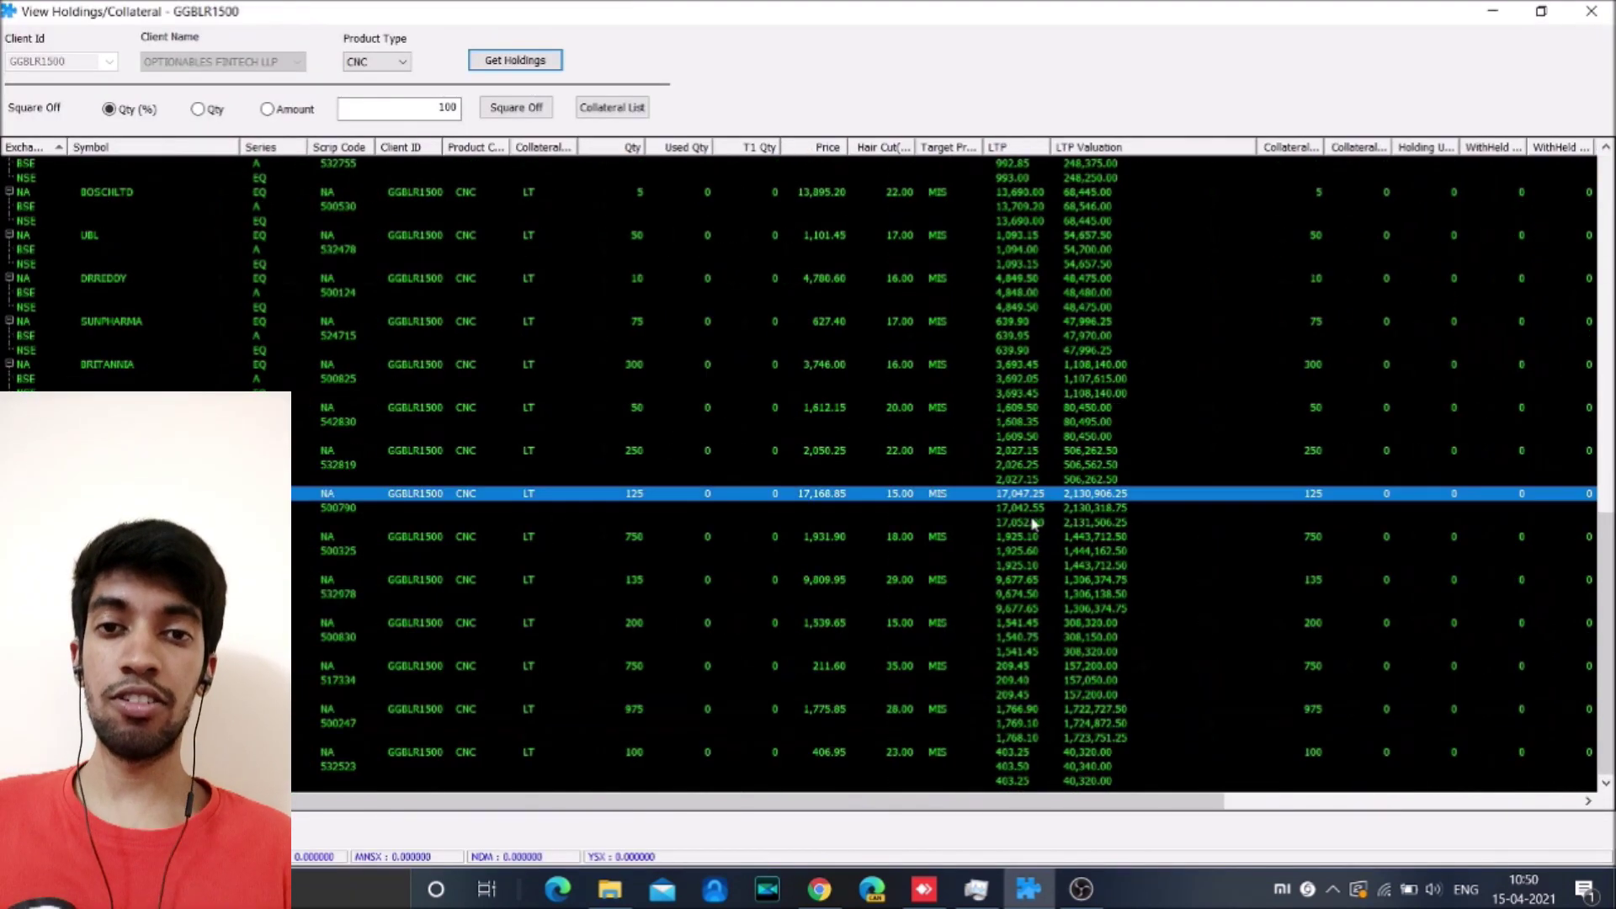
key("Escape")
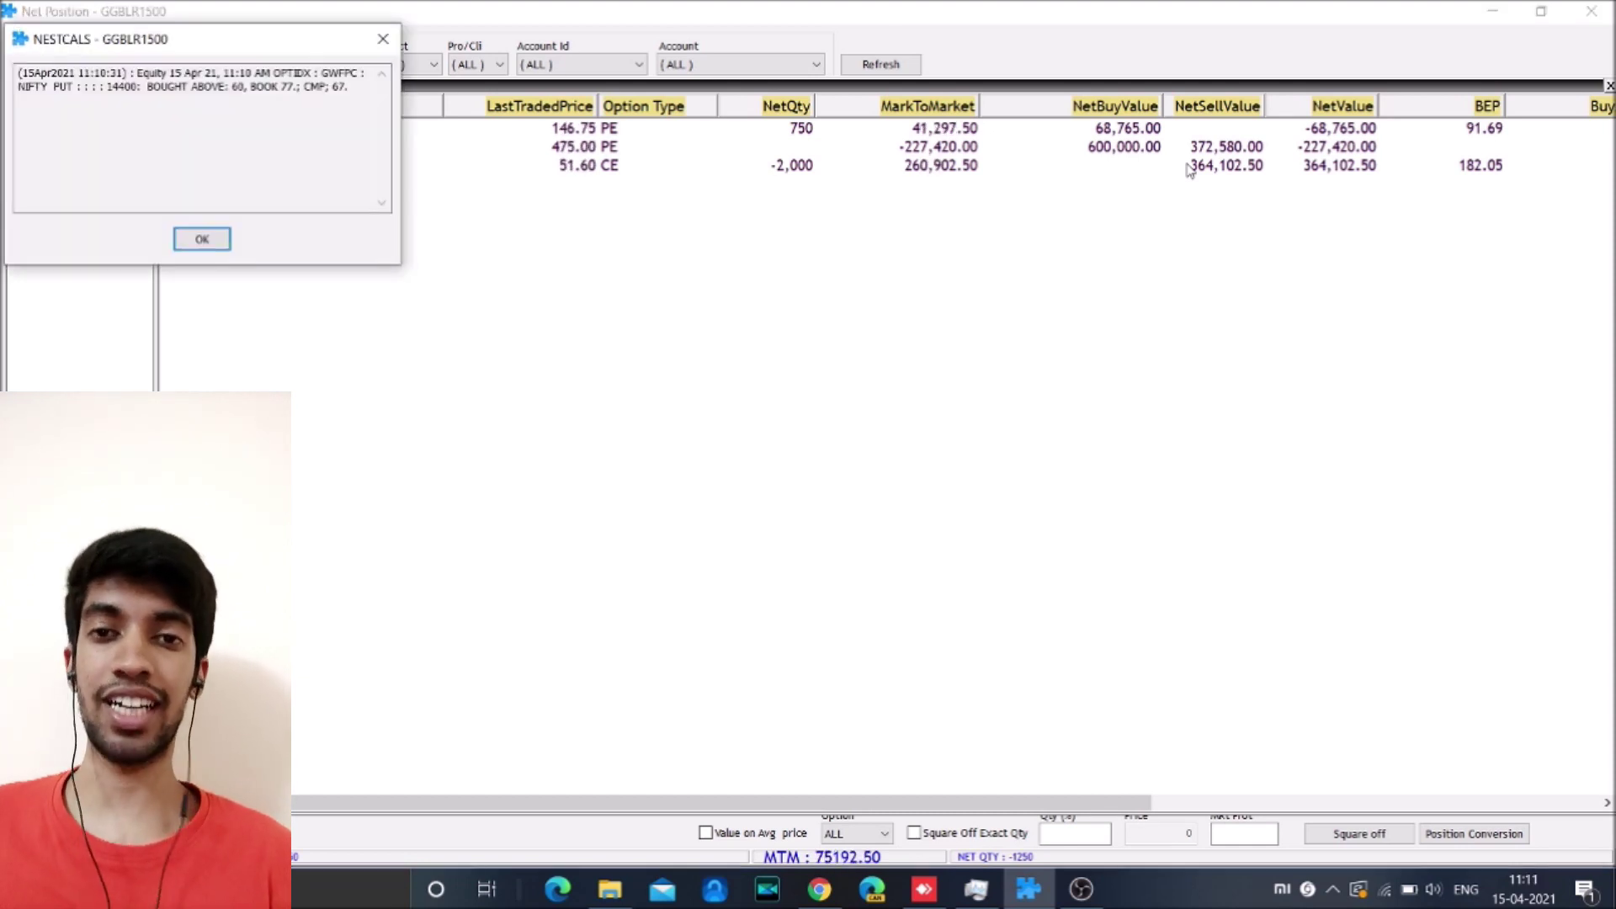
Dismiss the NESTCALS alert pop-up in front of the net positions.
key("Return")
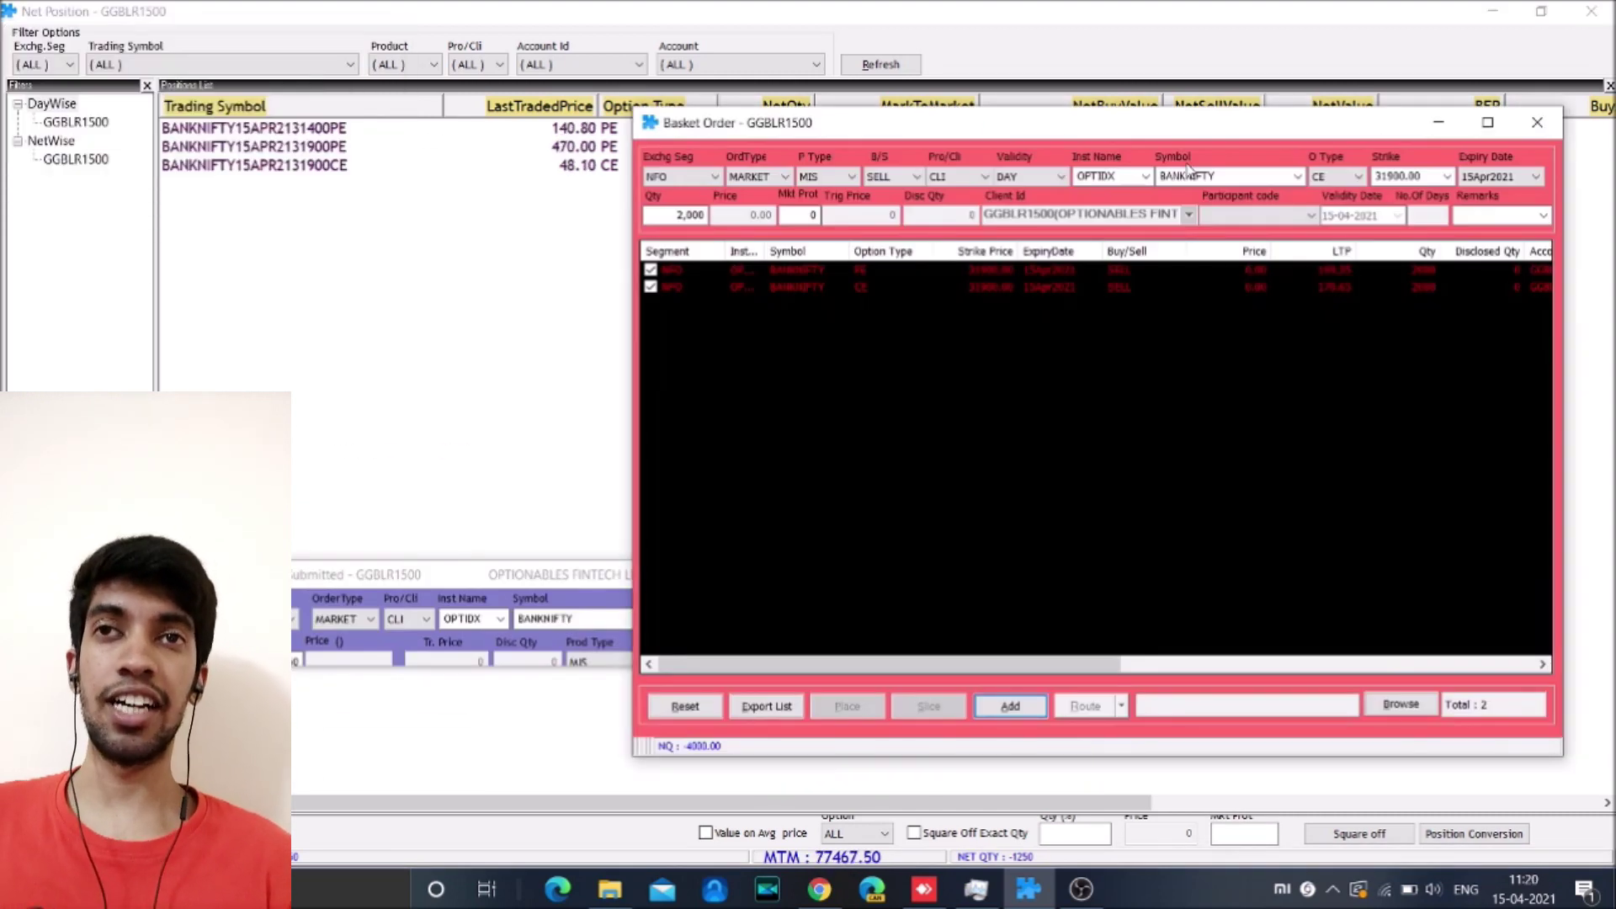
Close the Basket Order window with the two 31900 CE sell legs and the Order Submitted panel.
left_click(1438, 122)
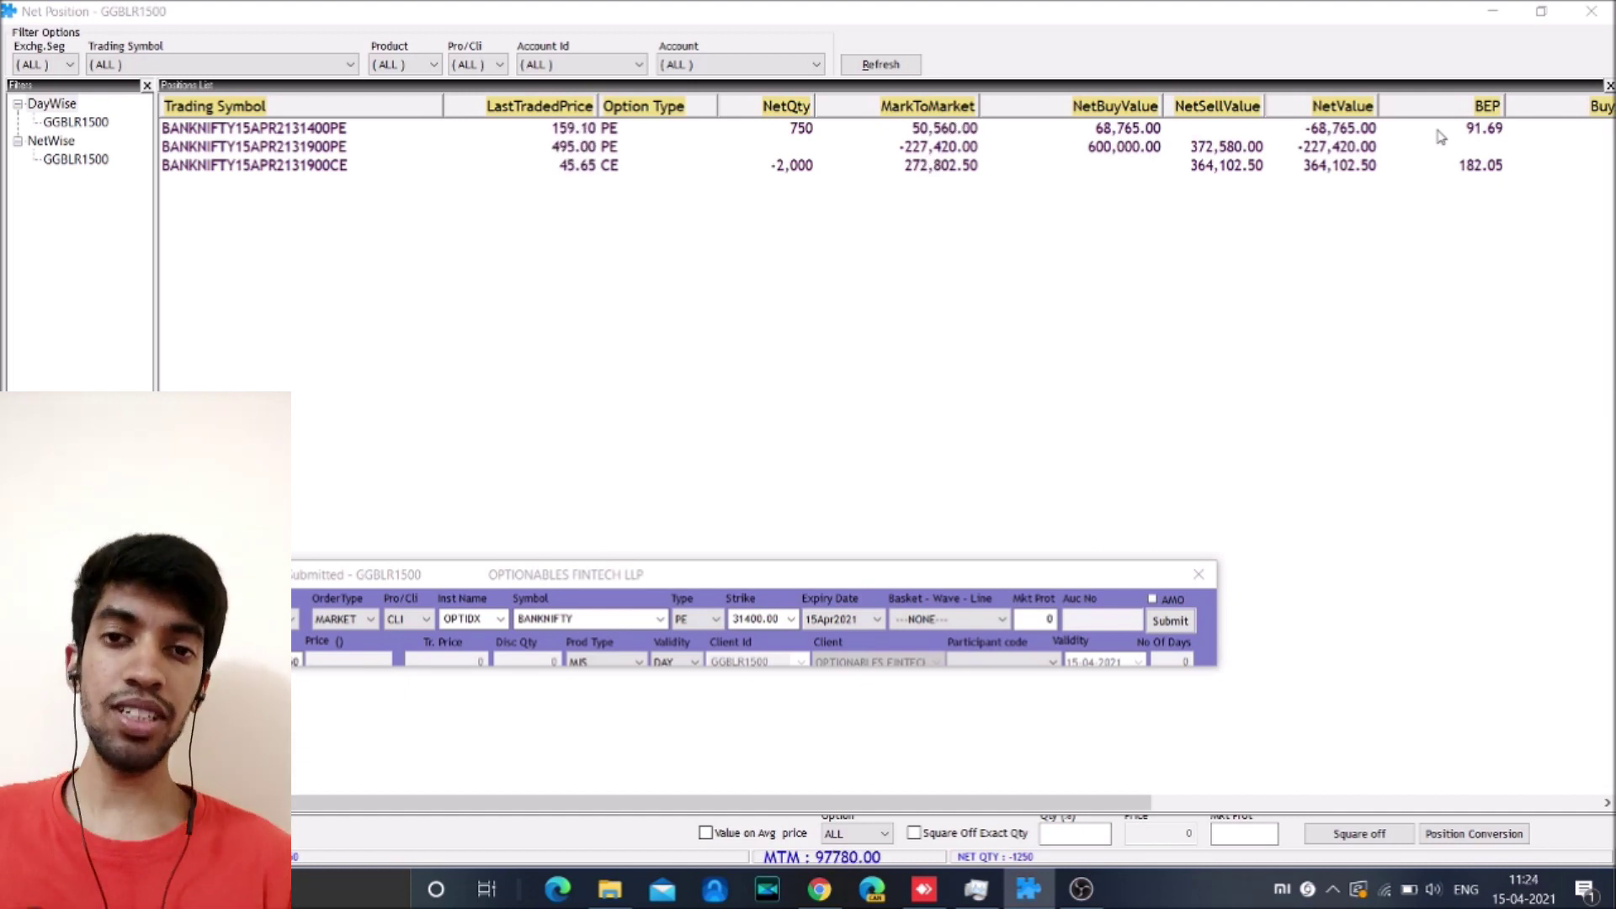
left_click(1199, 575)
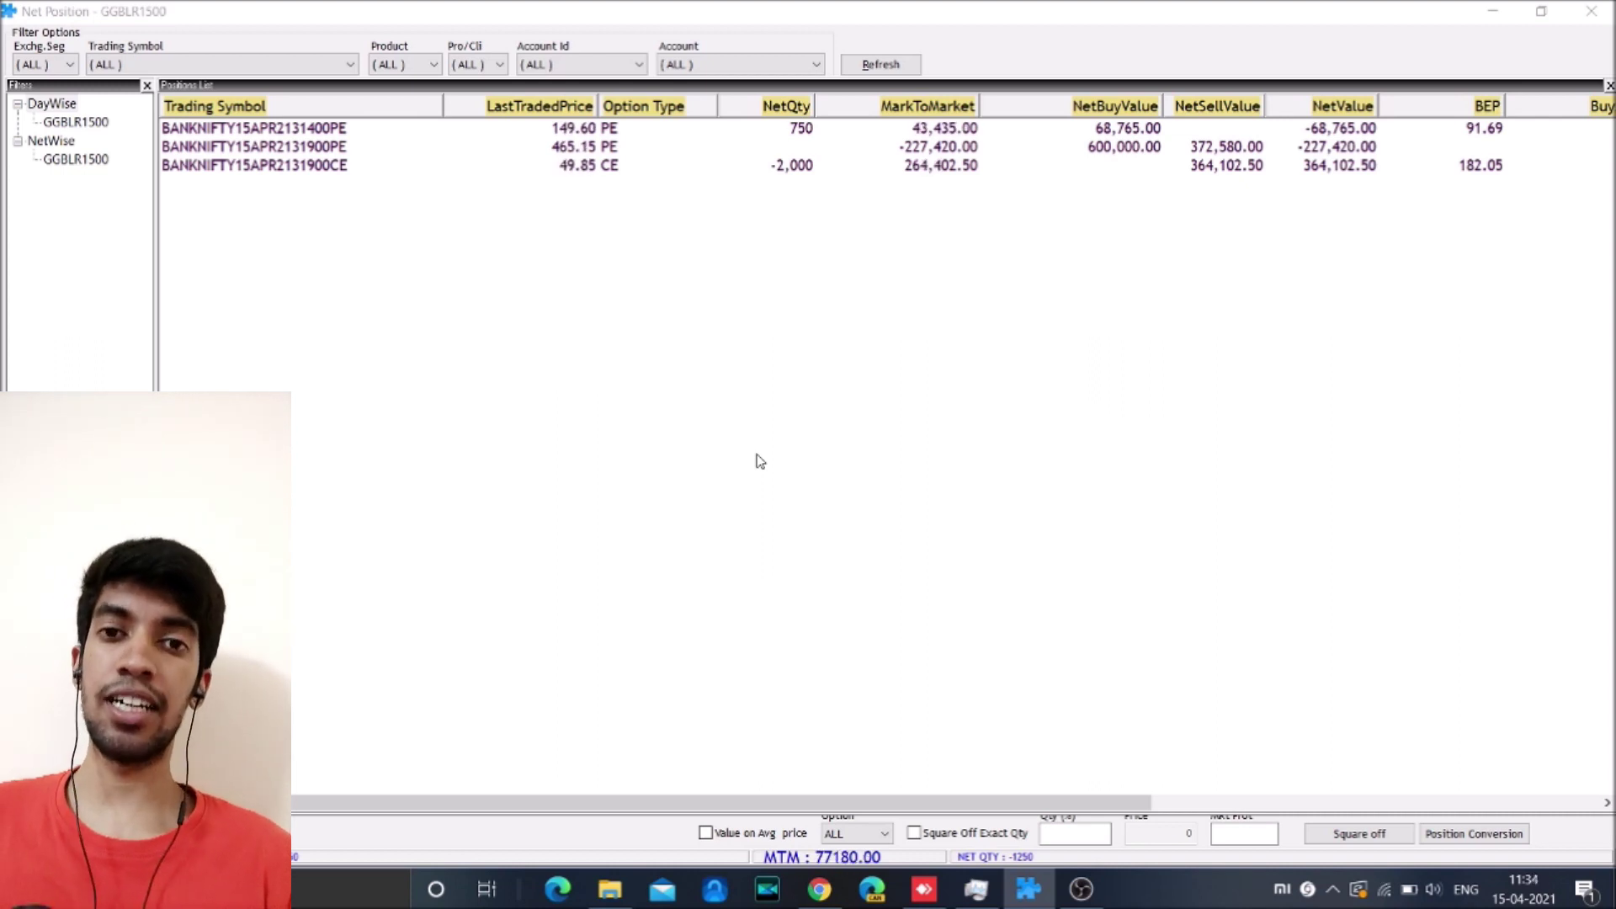
Square off exactly 150 of the BANKNIFTY15APR2131400PE position, leaving 600 net.
left_click(252, 127)
left_click(914, 833)
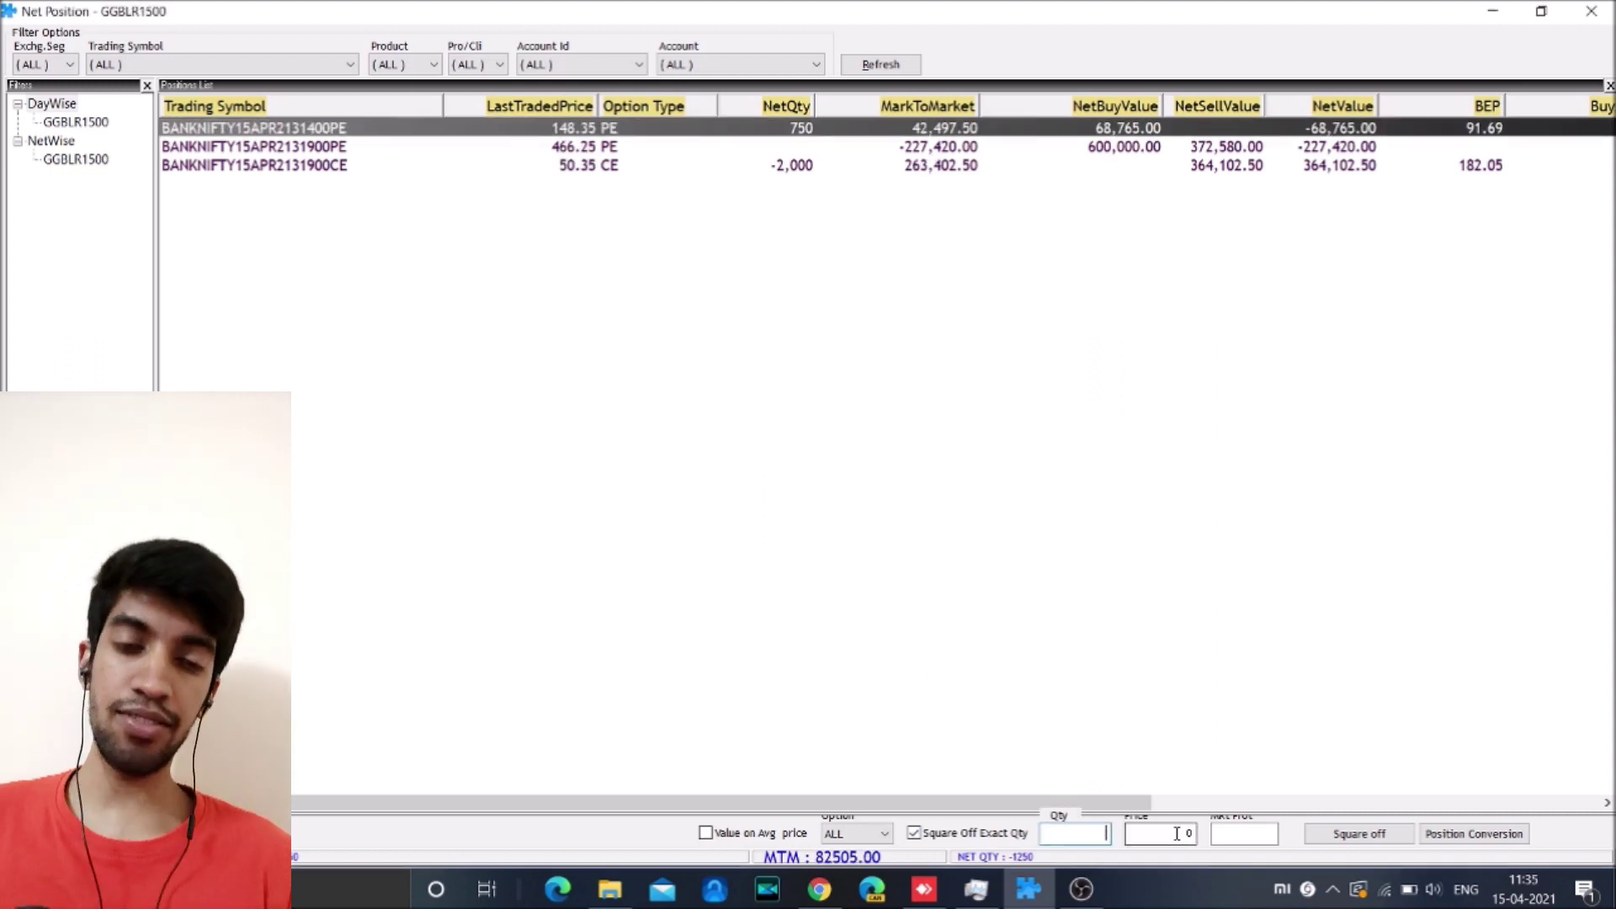
type("150")
key("Return")
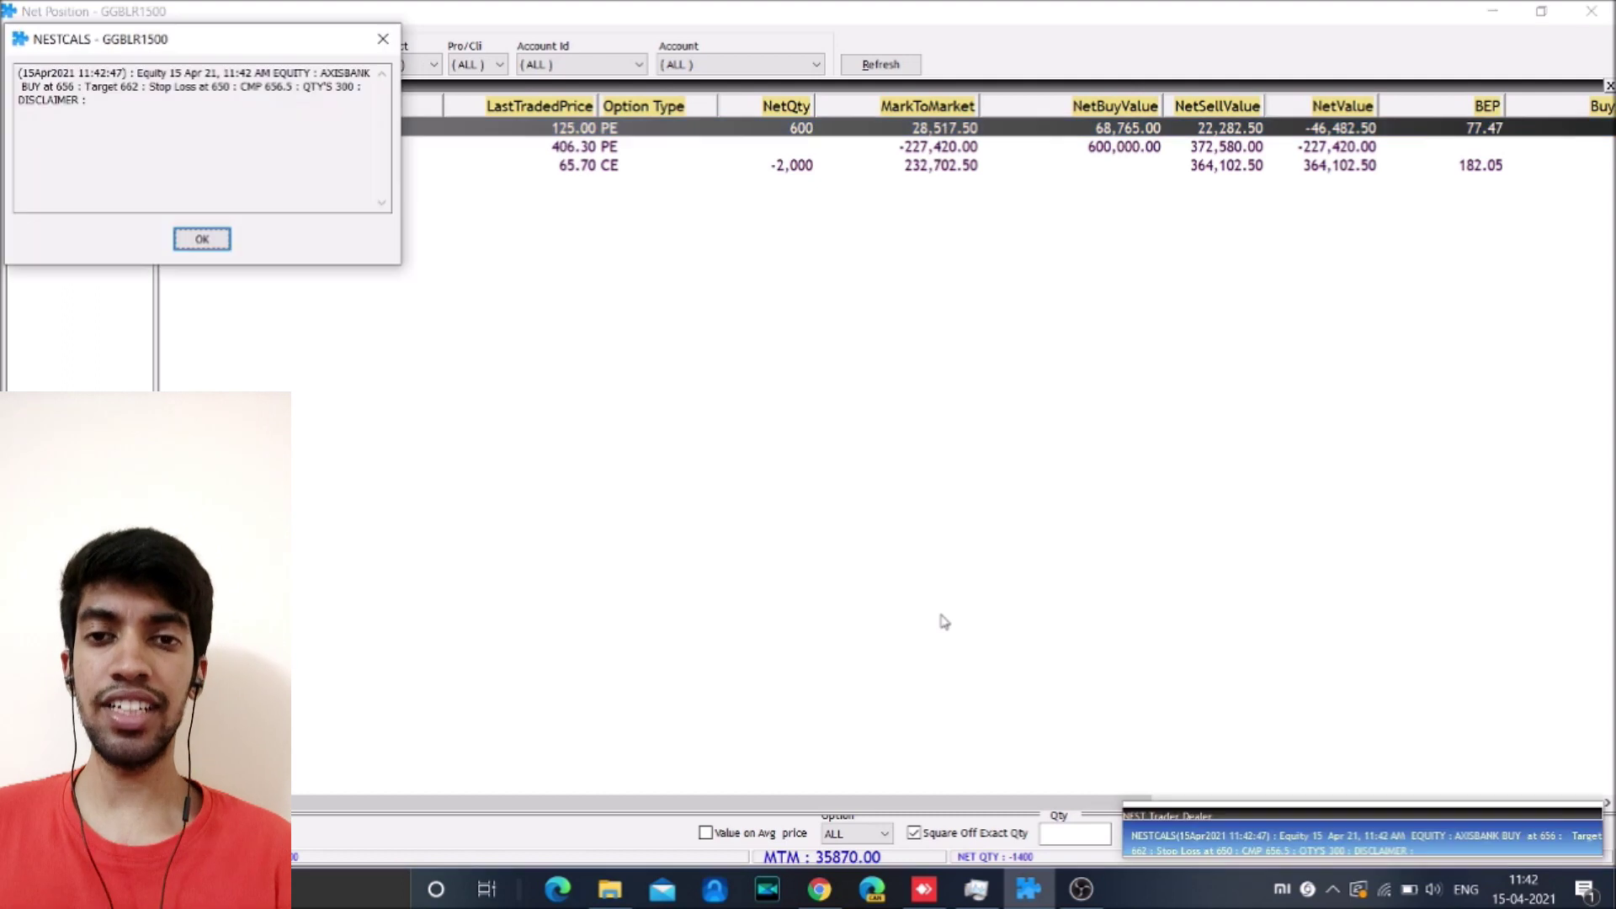
Dismiss the three NESTCALS alert pop-ups that appear while trading the 31400 PE.
key("Return")
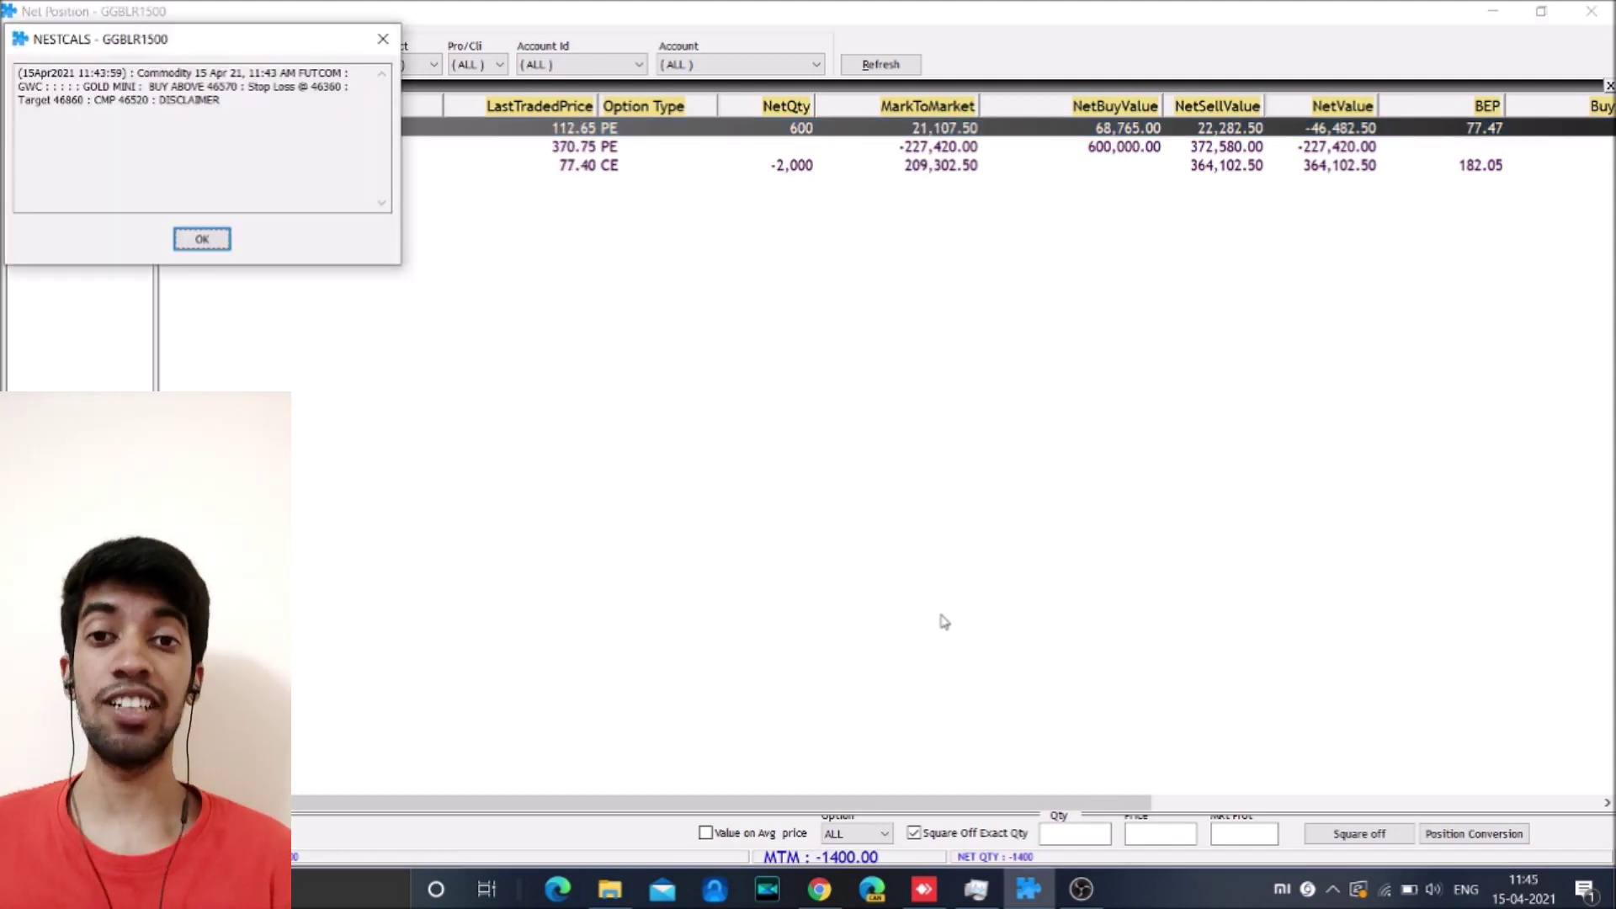
key("Return")
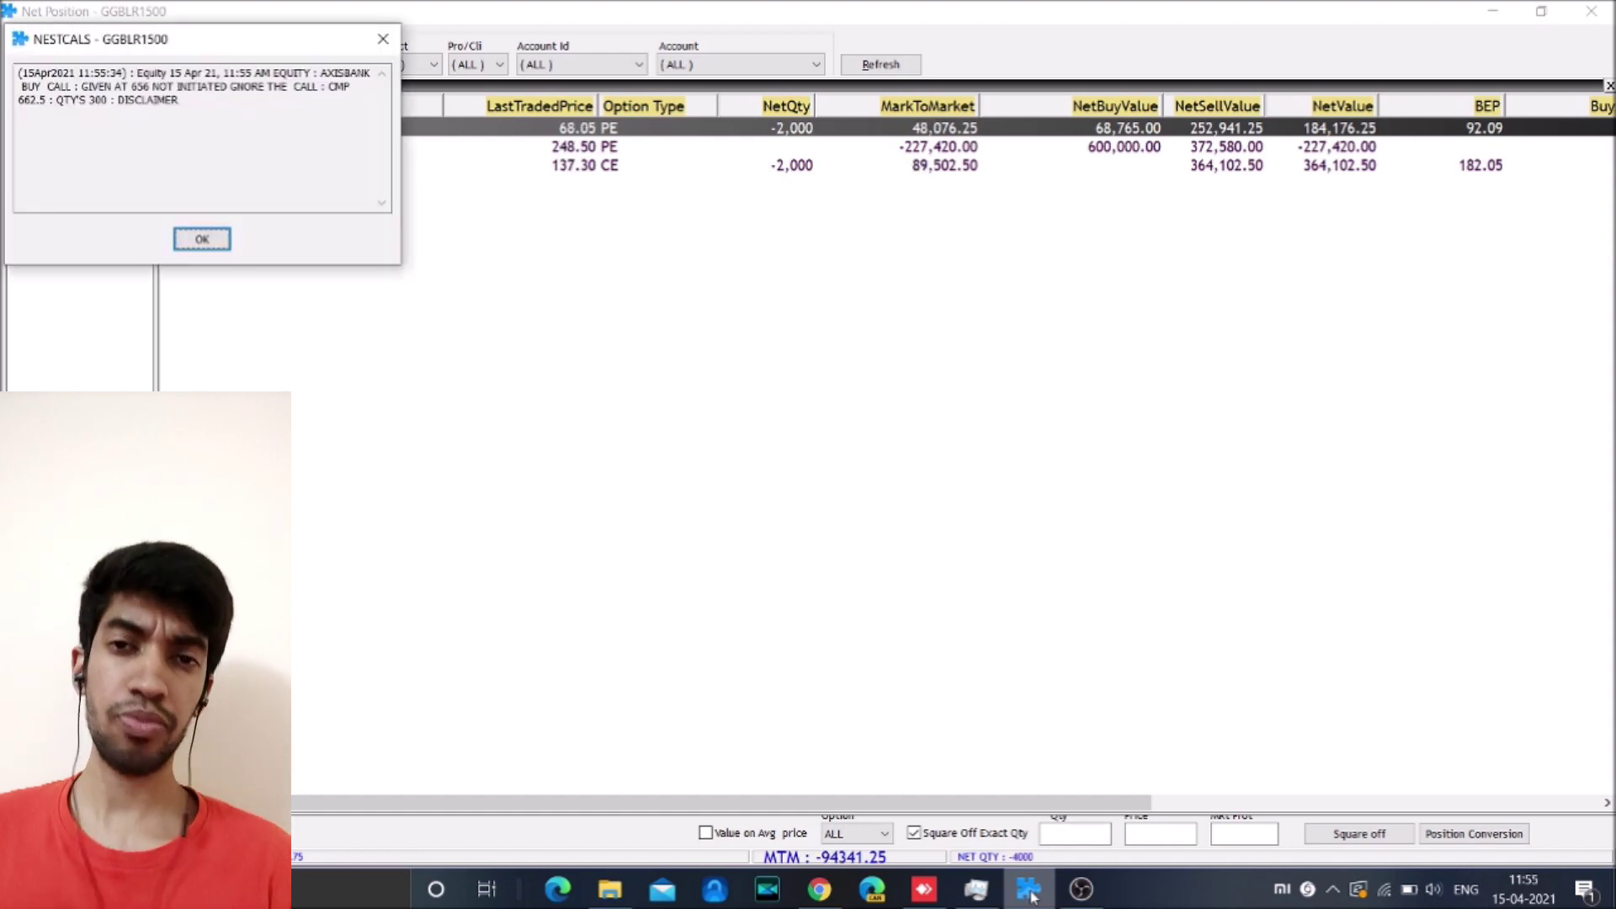
key("Return")
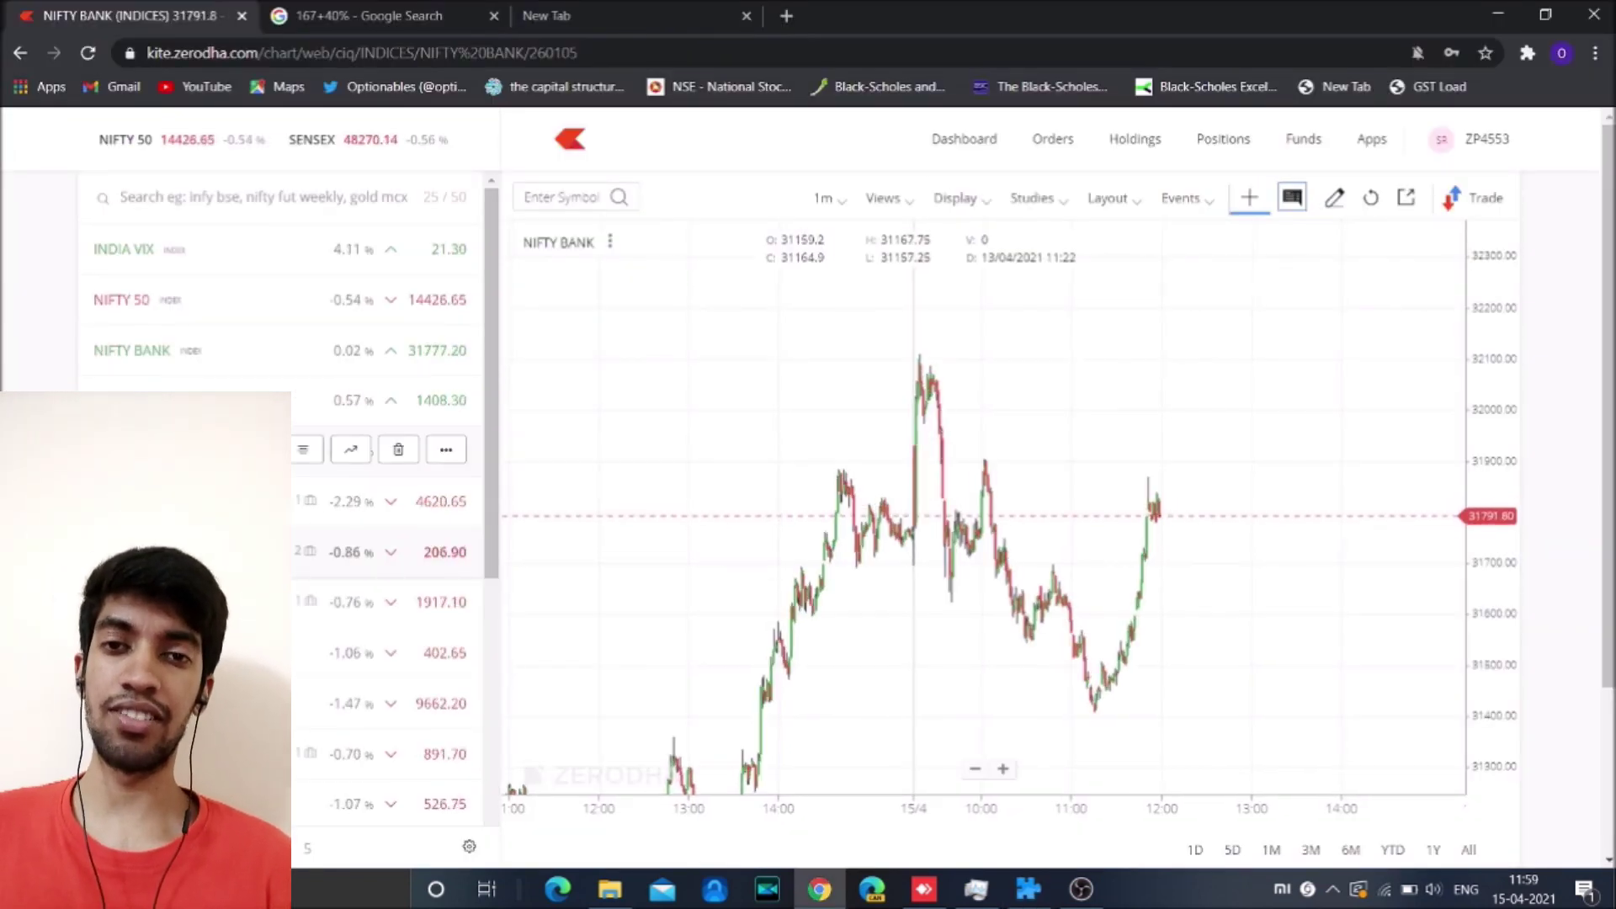
Minimize the Kite NIFTY BANK chart and submit an order for the third position.
left_click(1494, 15)
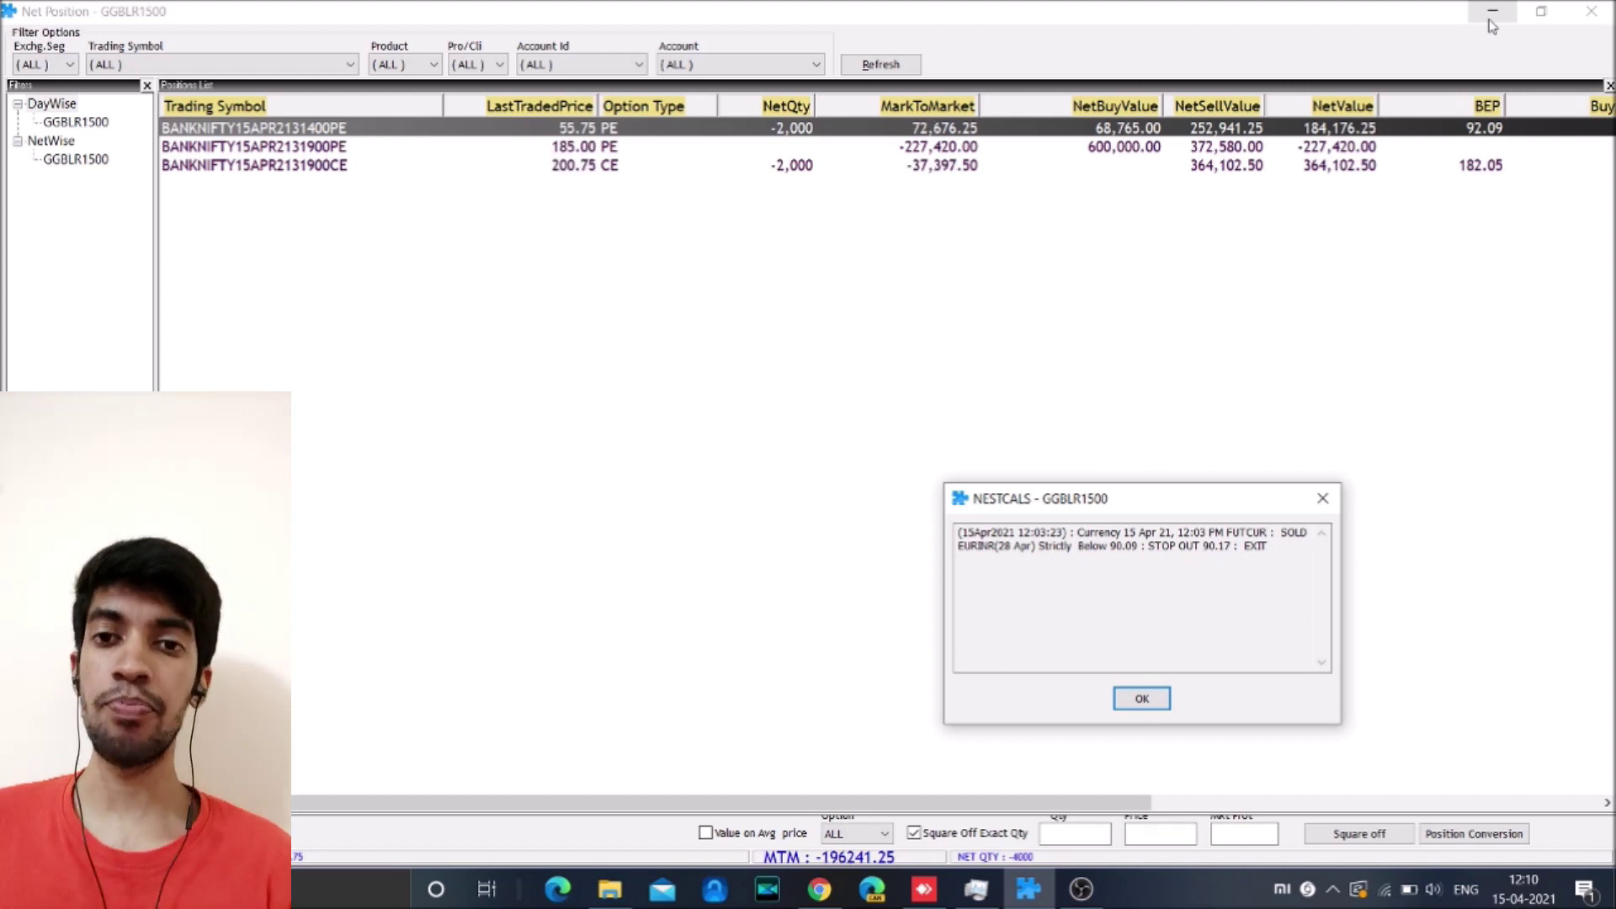
left_click(1491, 12)
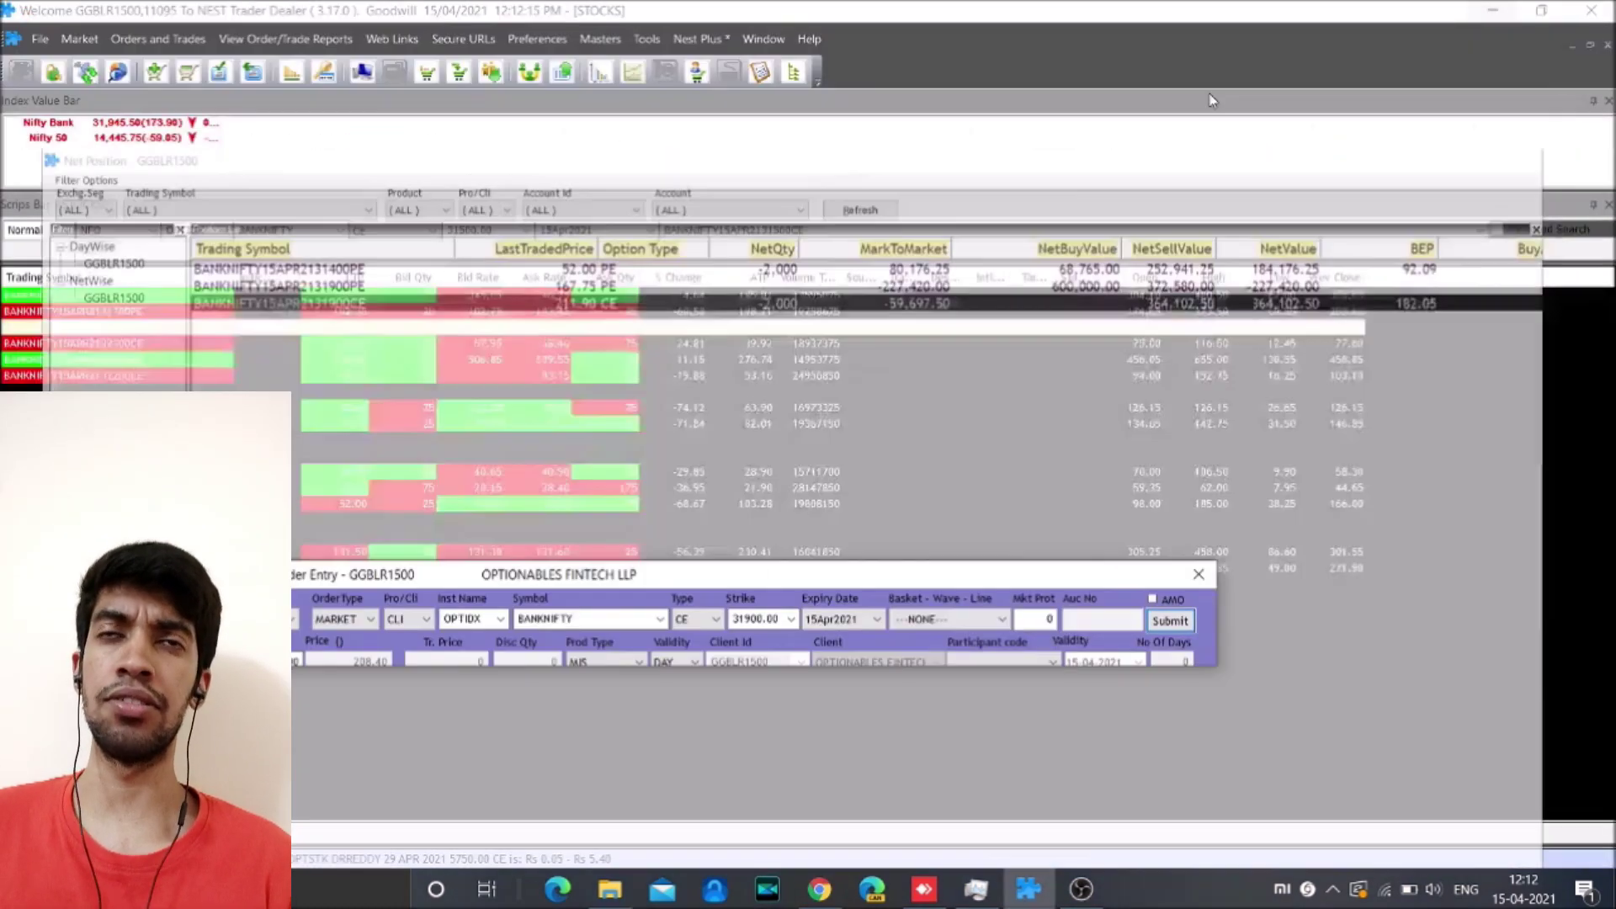
key("Return")
Sort positions by MarkToMarket, square off the 31400 PE, and close the 31900 CE buy order form.
left_click(900, 106)
left_click(1358, 834)
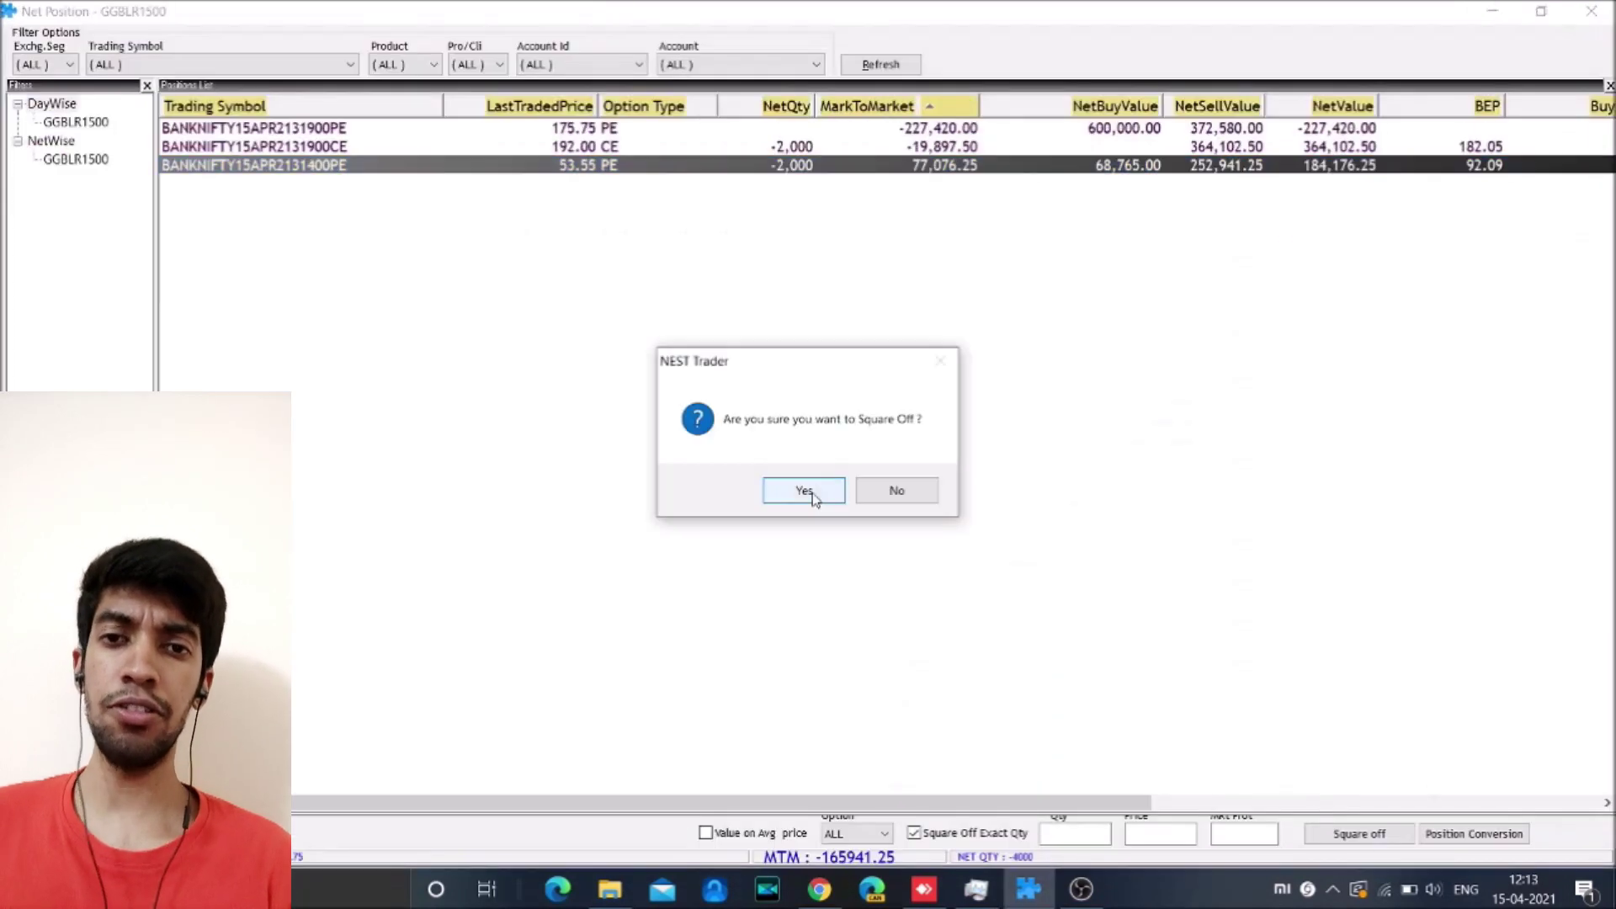
left_click(703, 491)
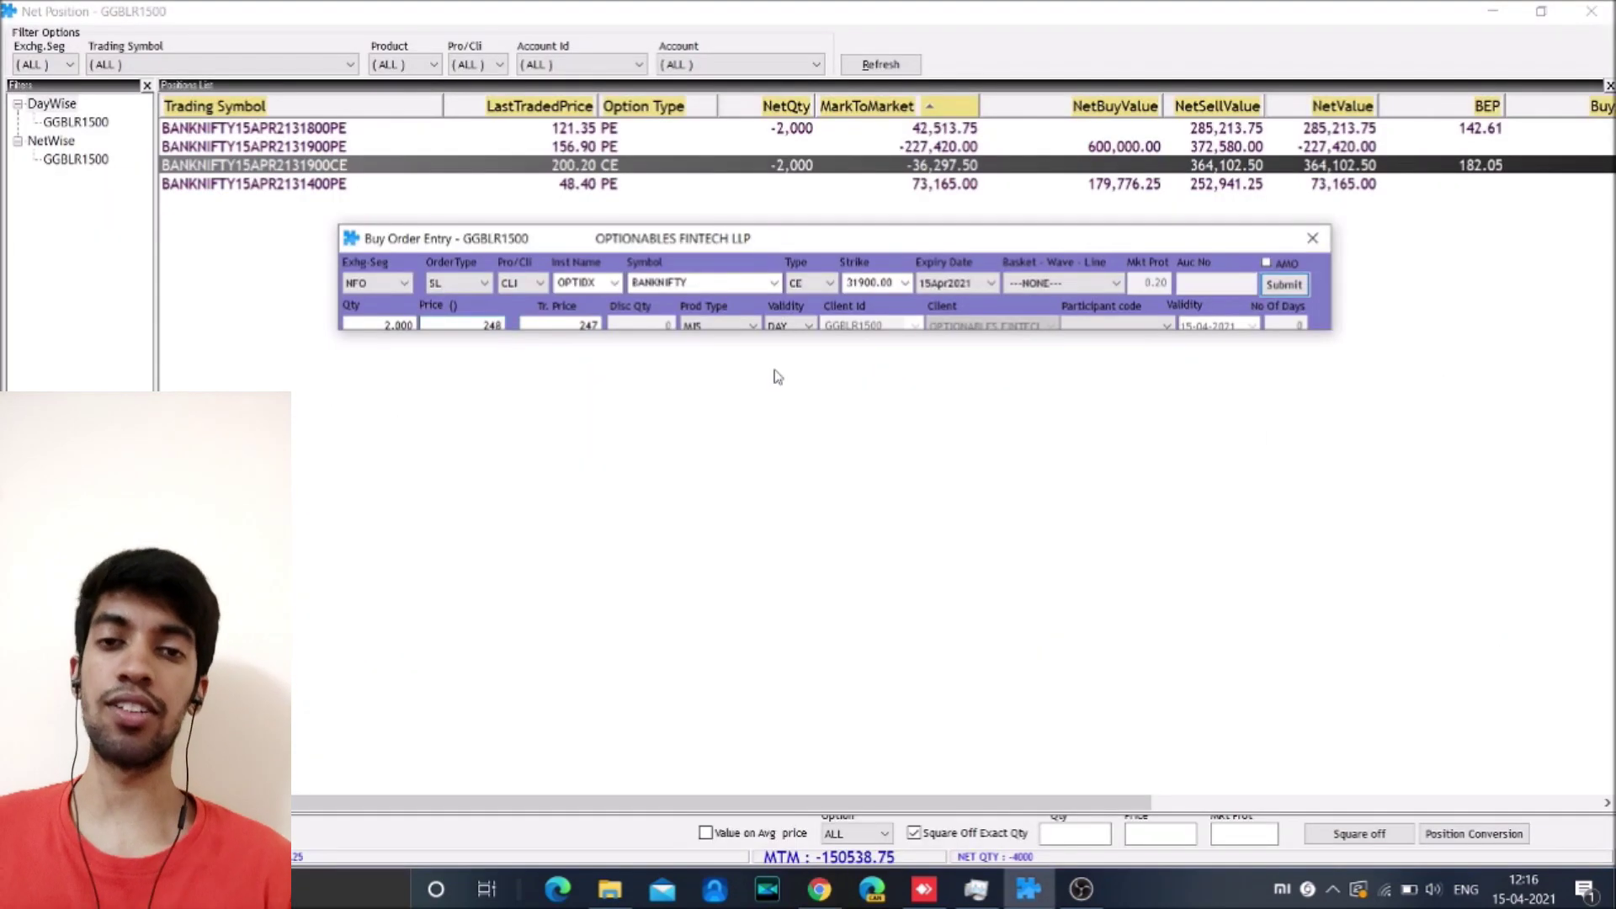
key("Escape")
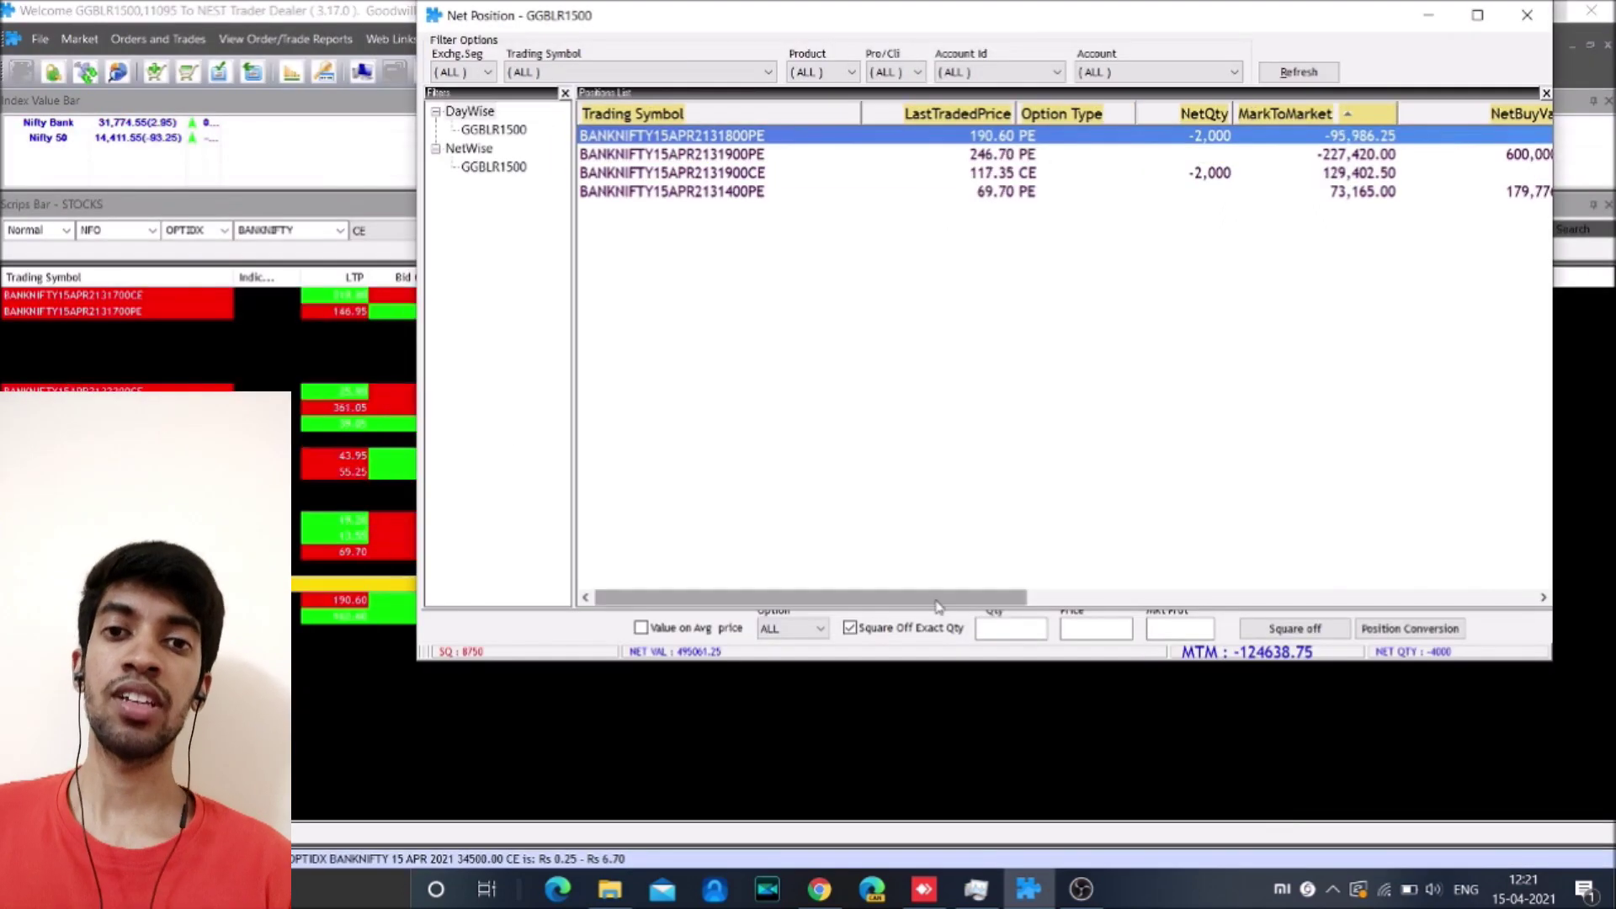
Start a Sell Order Entry from a position's right-click menu and drag the window lower on screen.
right_click(602, 58)
left_click(362, 112)
left_click_drag(1026, 35, 745, 367)
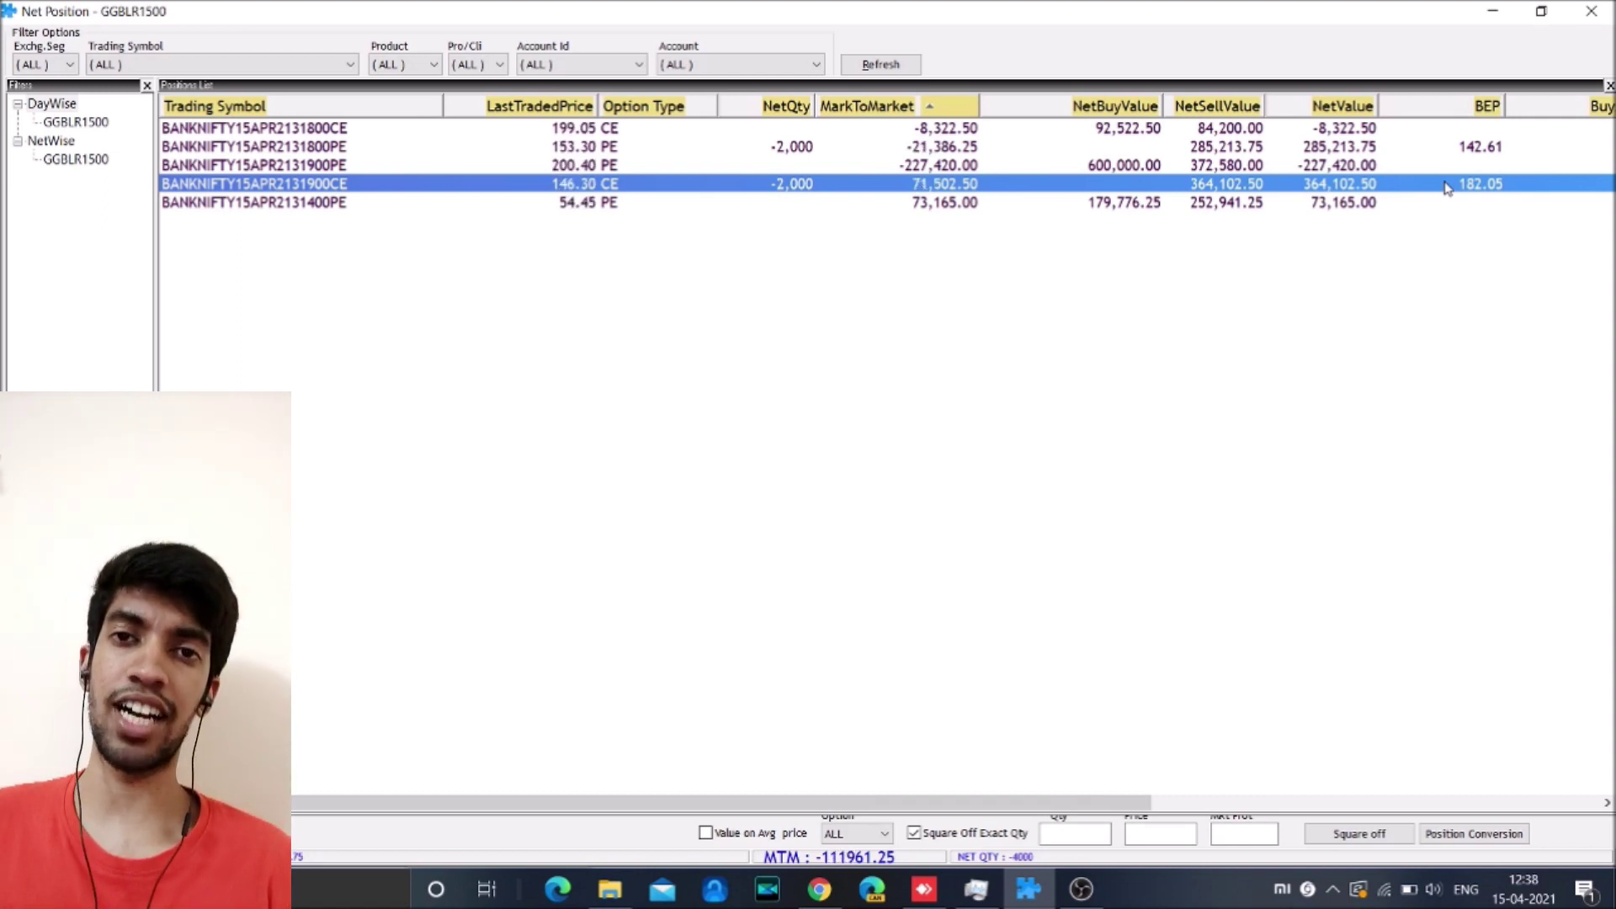
Dismiss the two alert pop-ups and close the window's system menu, leaving the five positions unchanged.
key("Return")
key("Return")
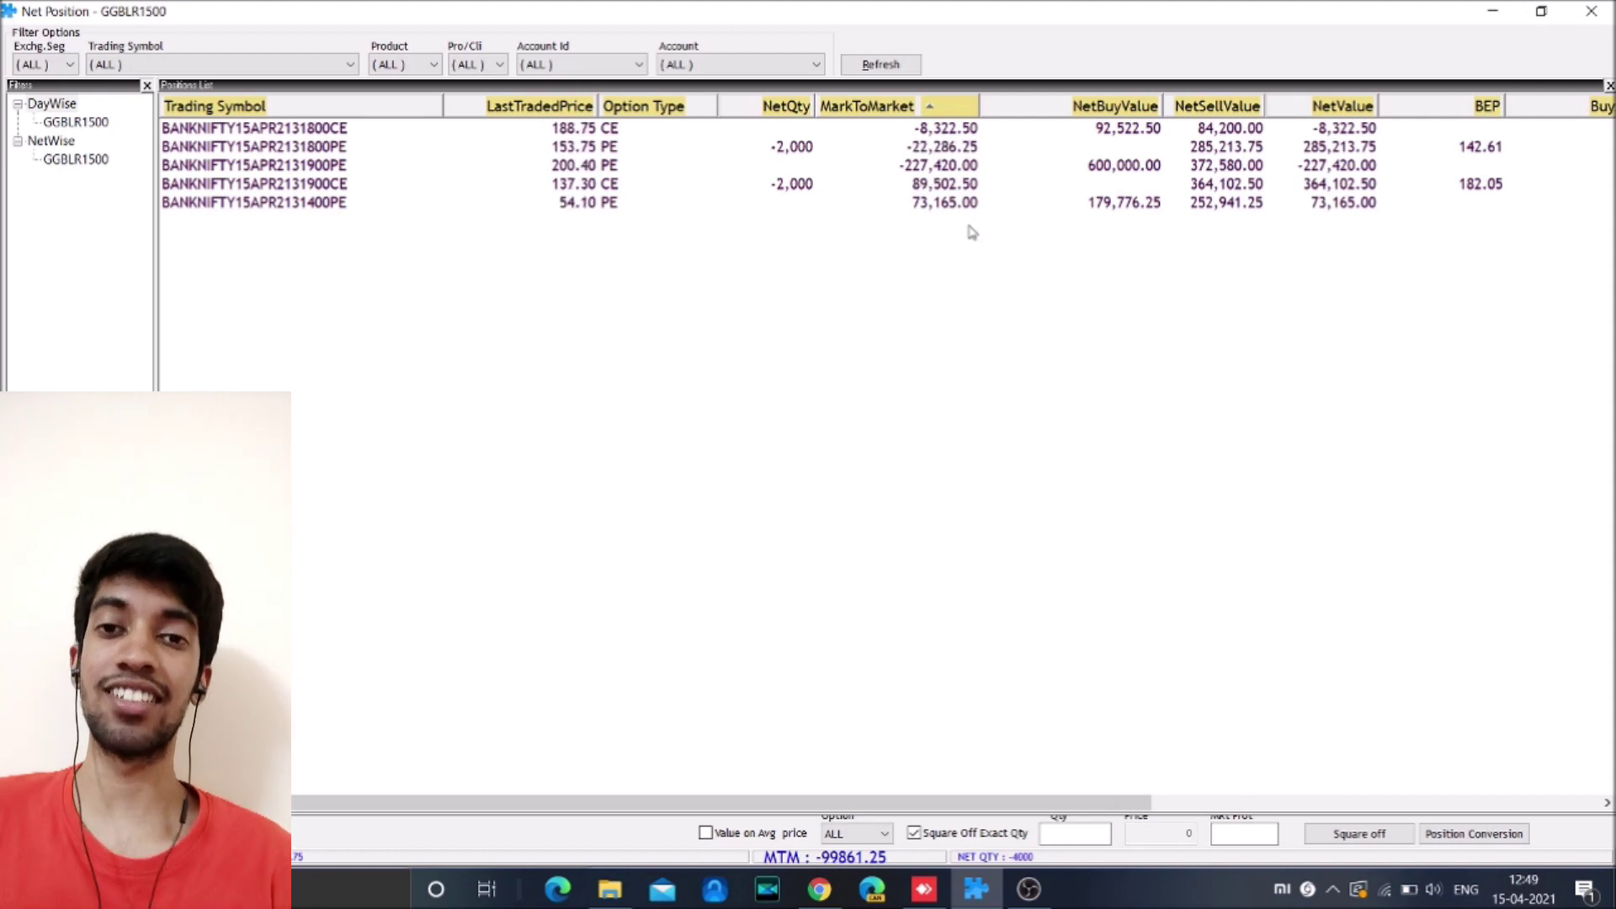
key("Return")
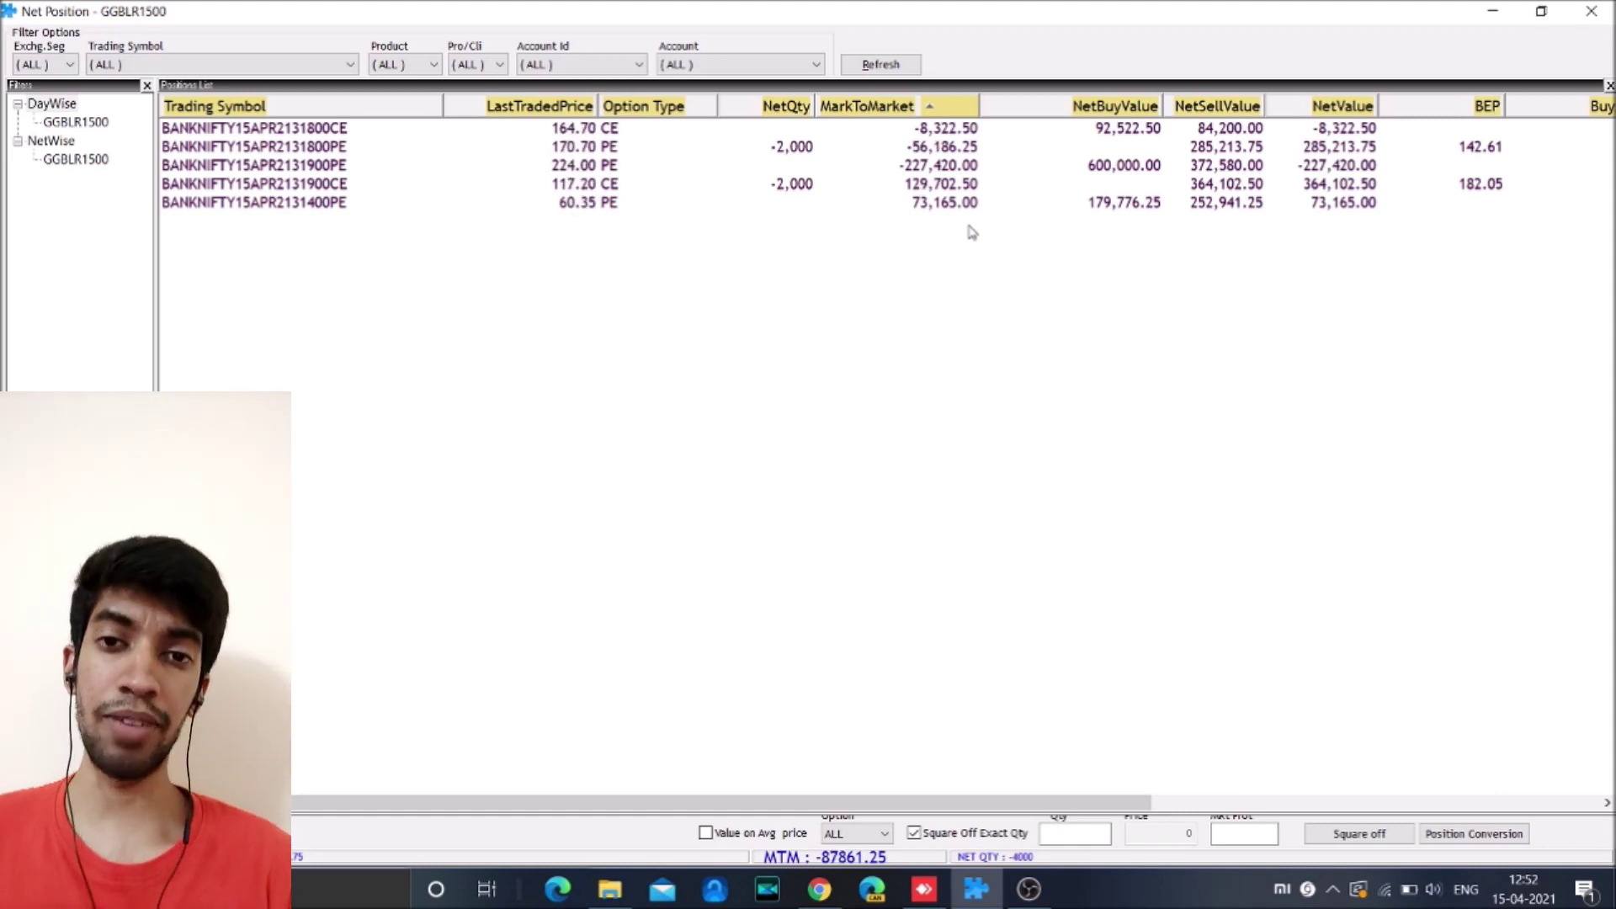
right_click(838, 5)
left_click(838, 327)
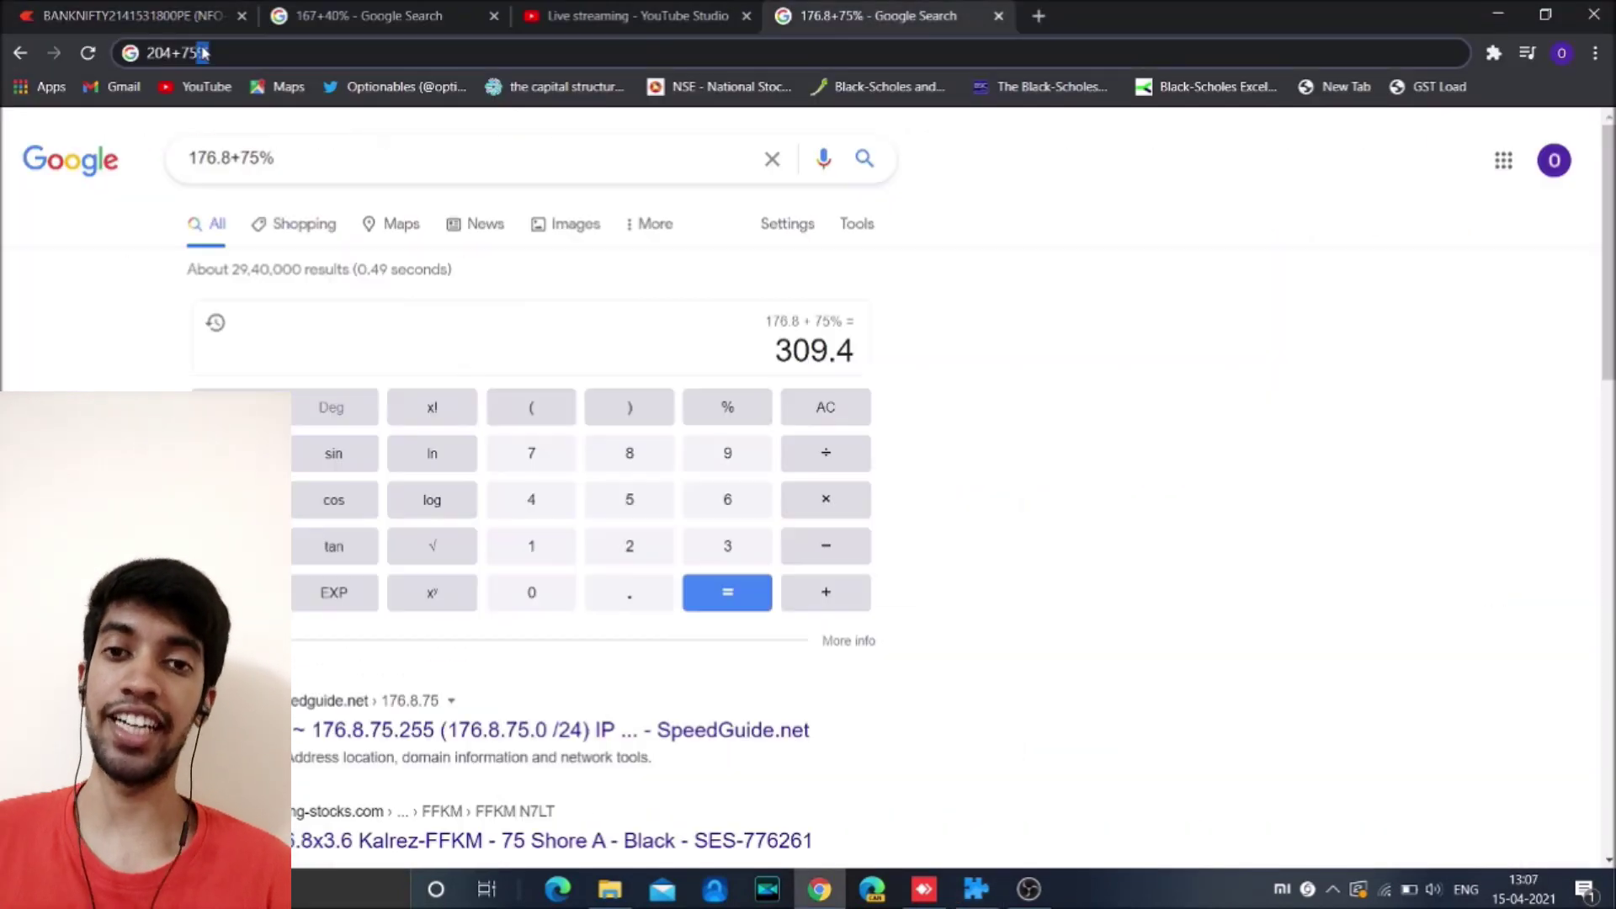
Calculate 143+75% in Google.
type("143+75%")
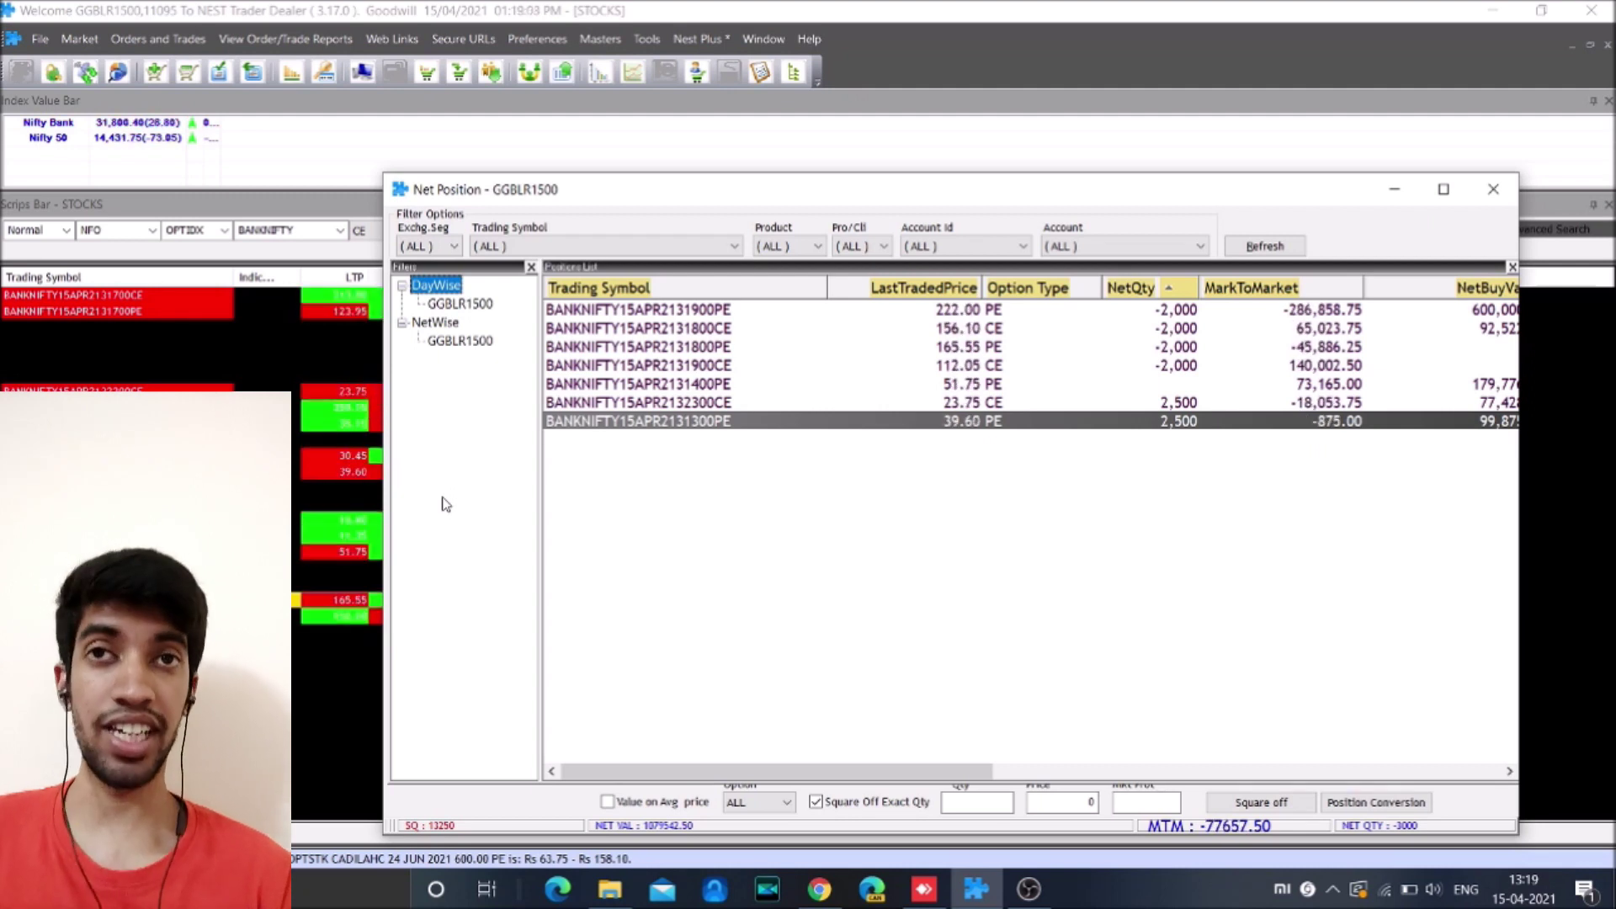
Maximize and restore the positions window, then move it aside to reveal the scrips table.
double_click(926, 188)
double_click(926, 10)
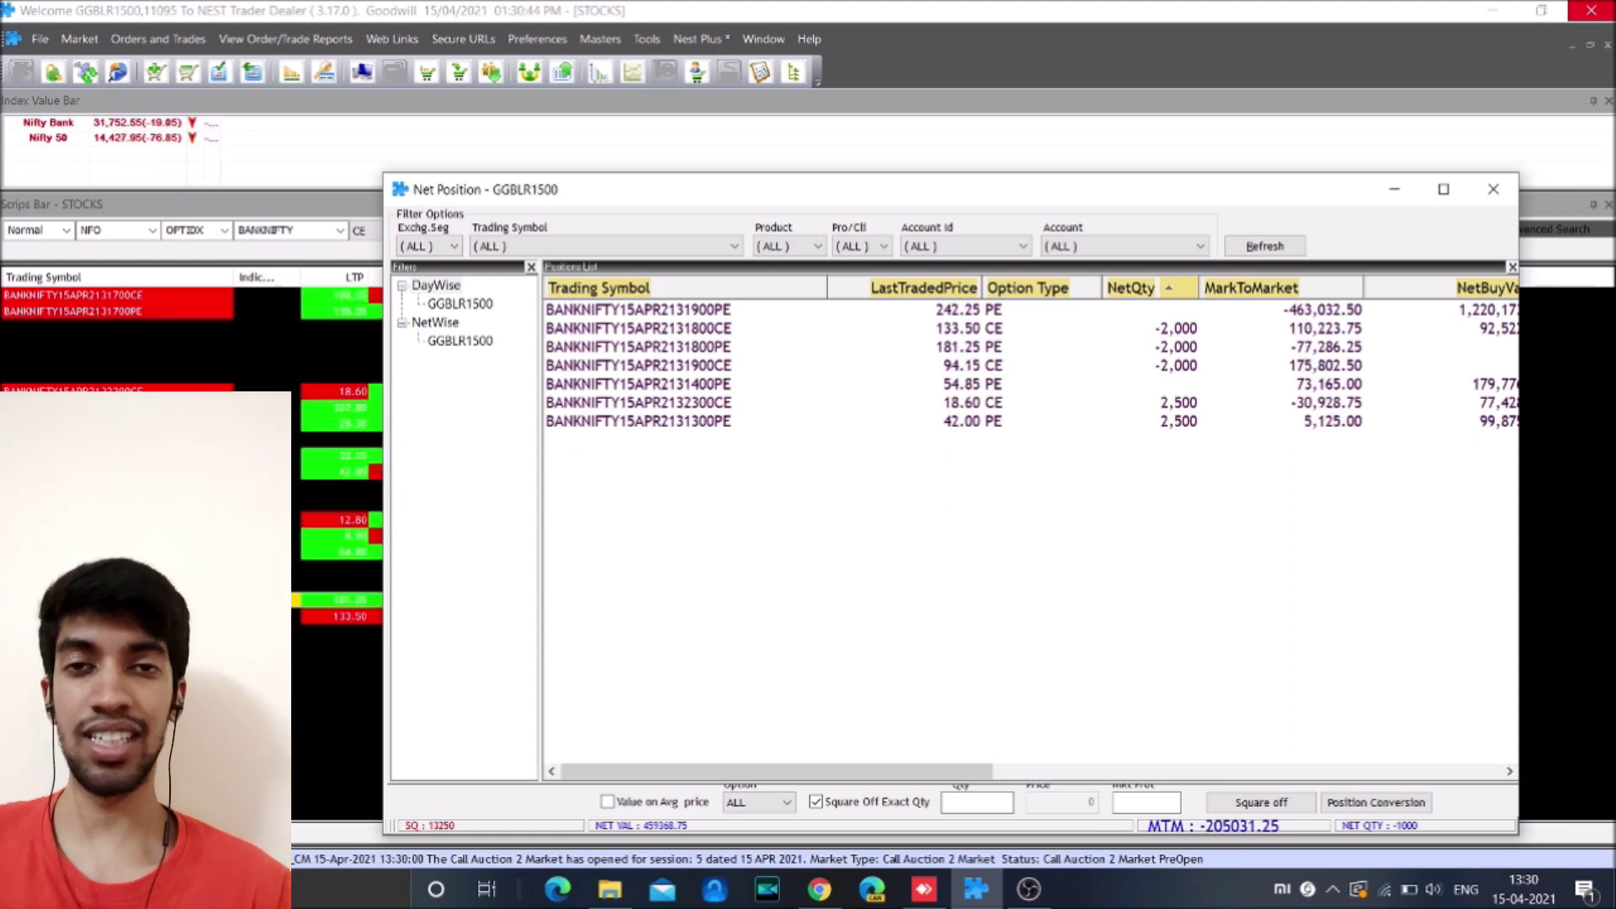
left_click(1444, 188)
left_click(1544, 10)
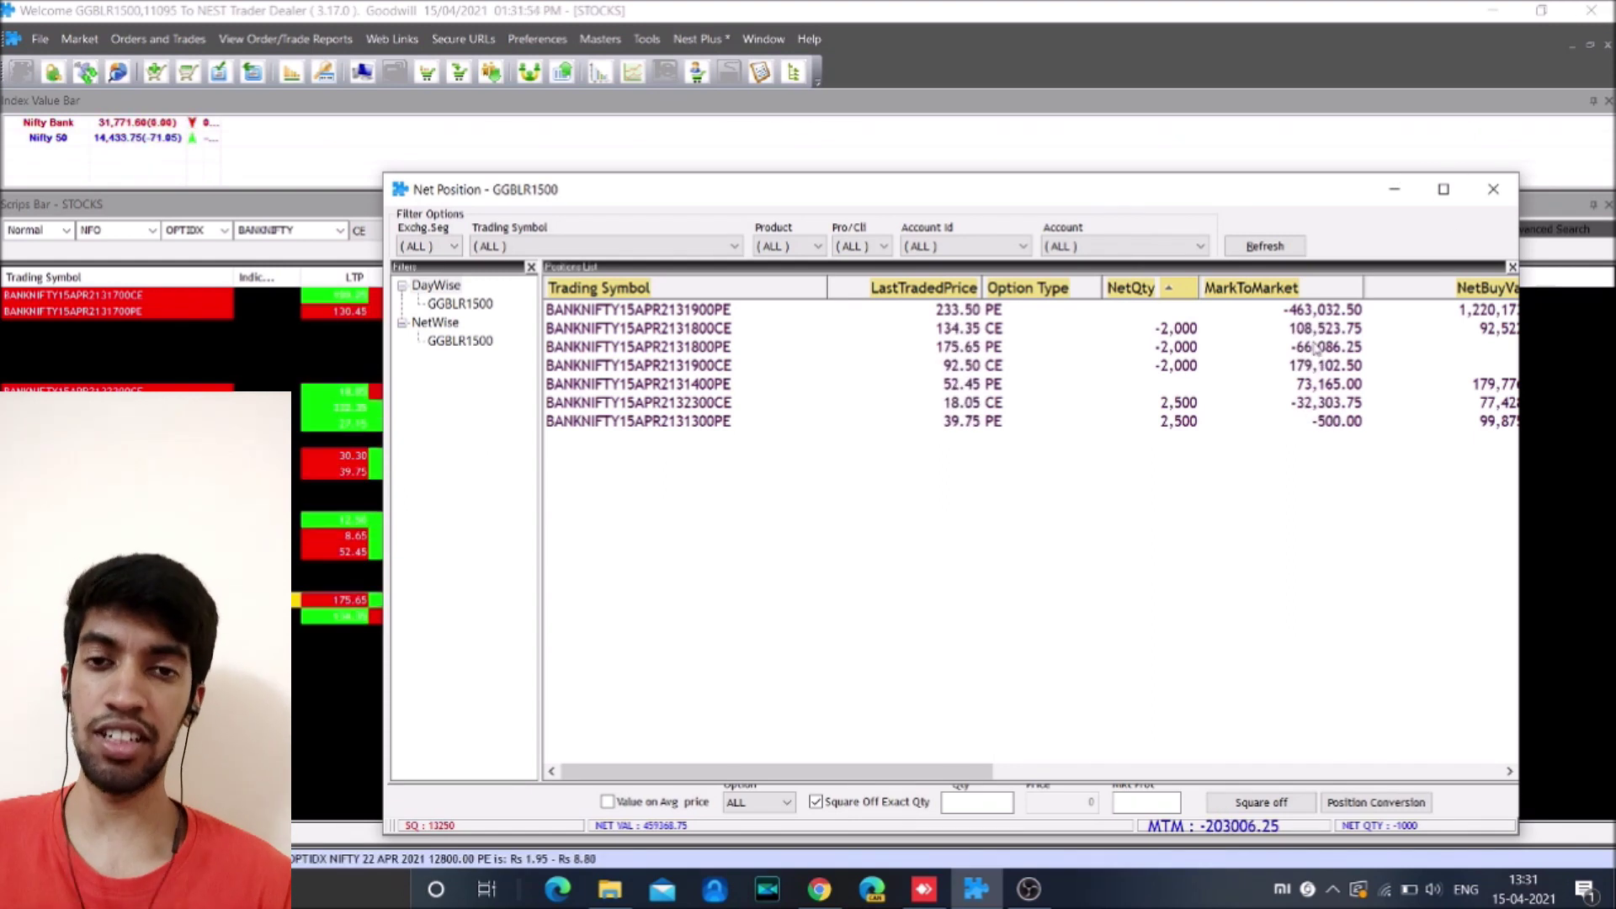
left_click_drag(1147, 195, 1091, 425)
left_click(1438, 418)
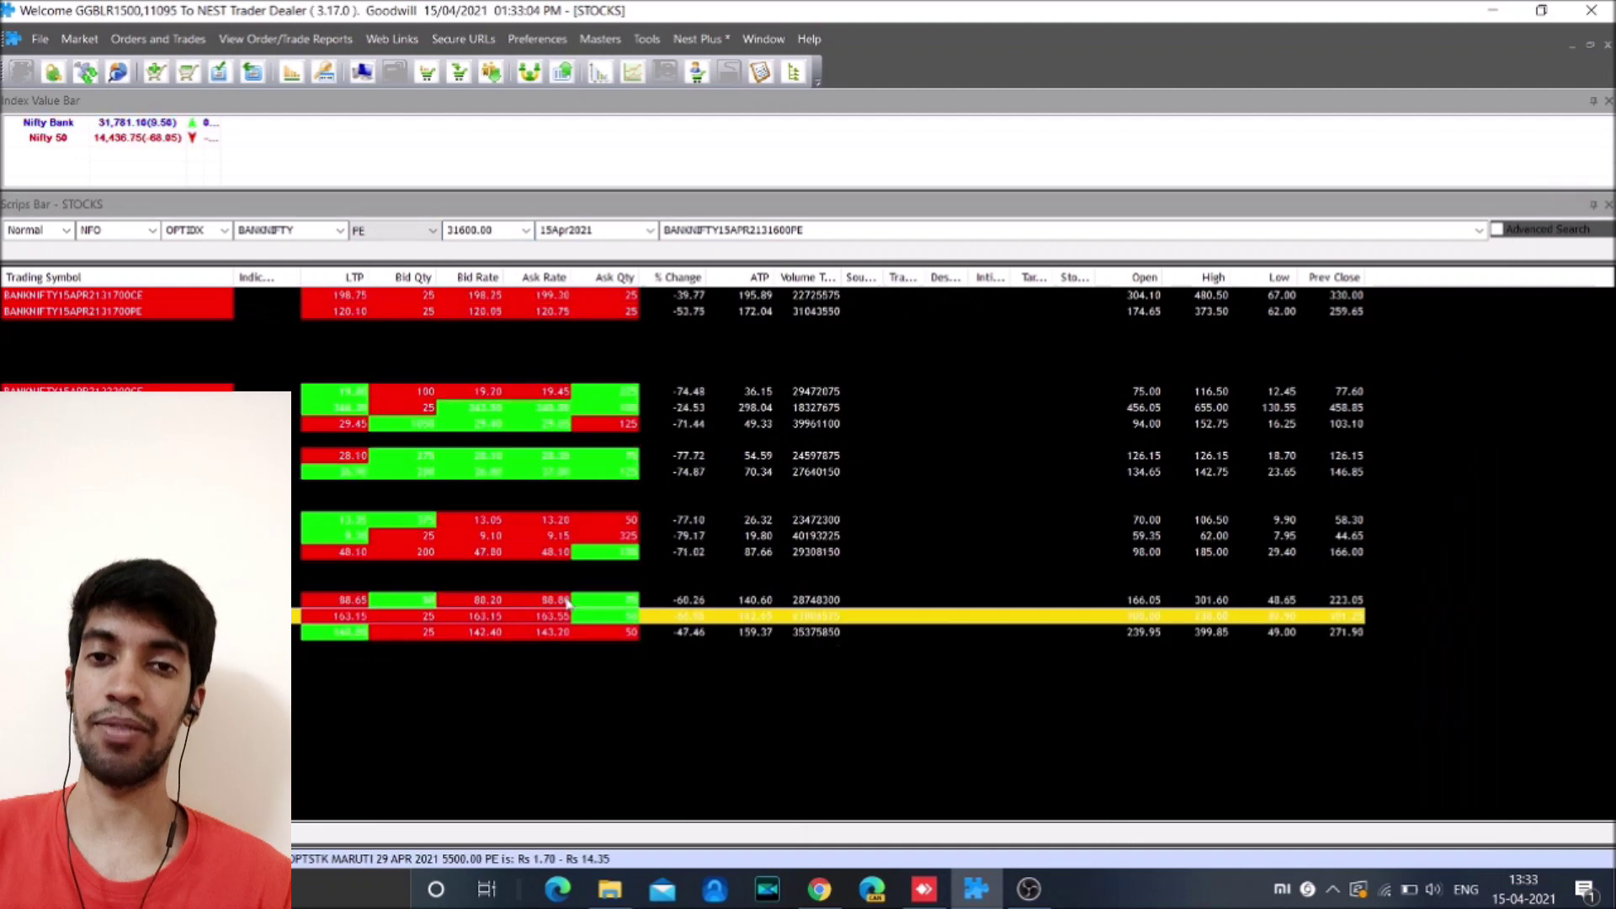
Submit a BANKNIFTY 31600 PE order and return to the net position list.
key("F3")
key("alt+F6")
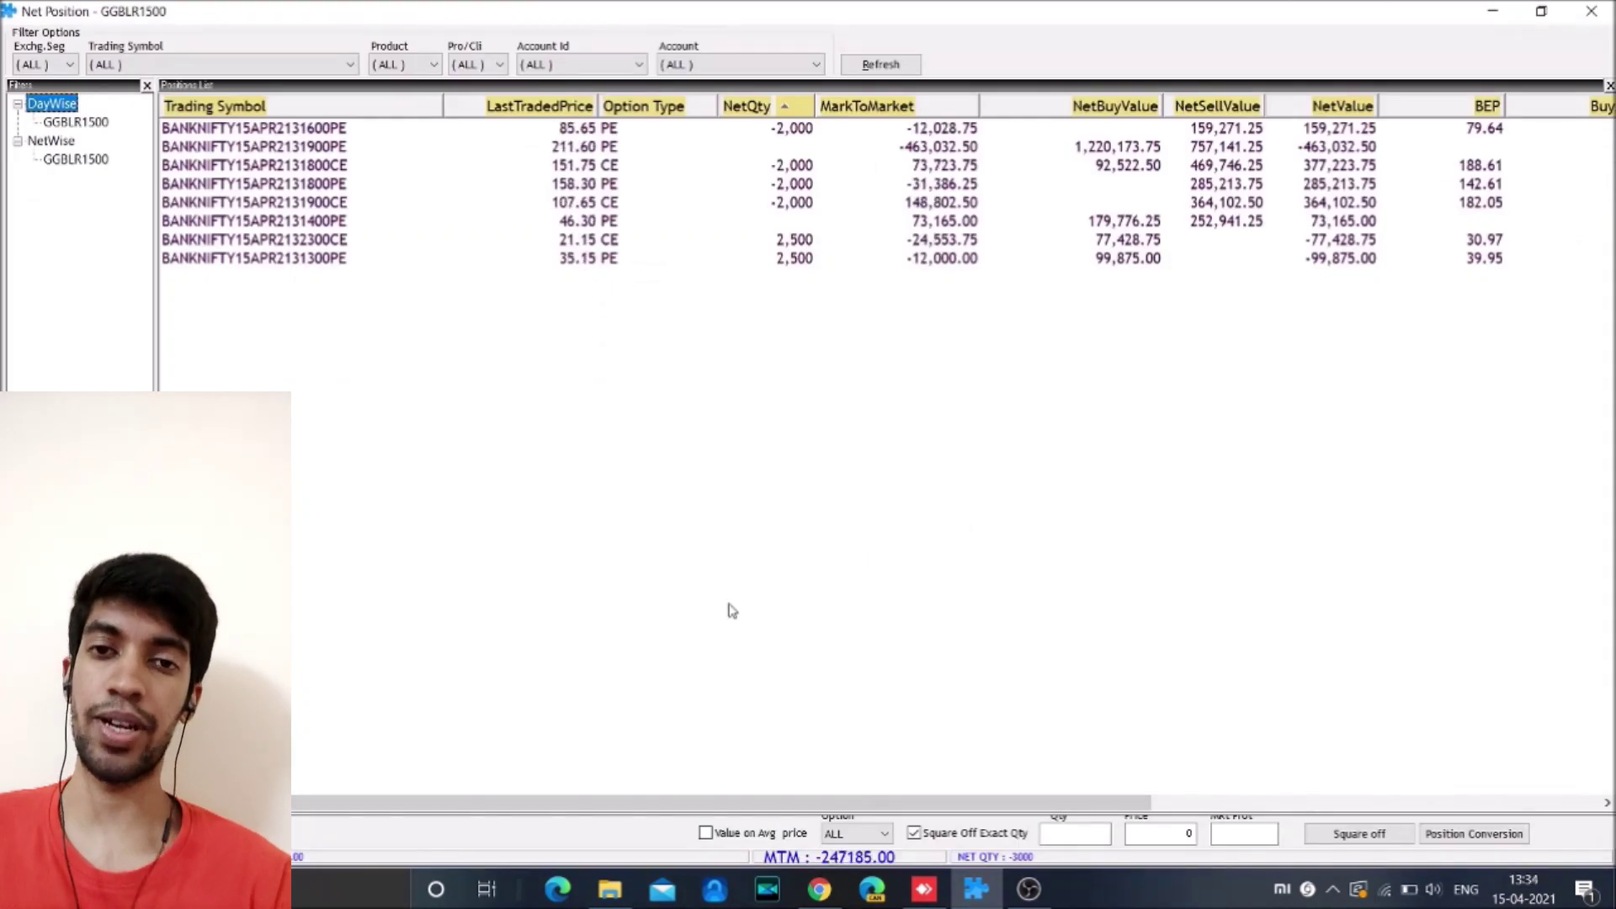
left_click(607, 135)
key("F1")
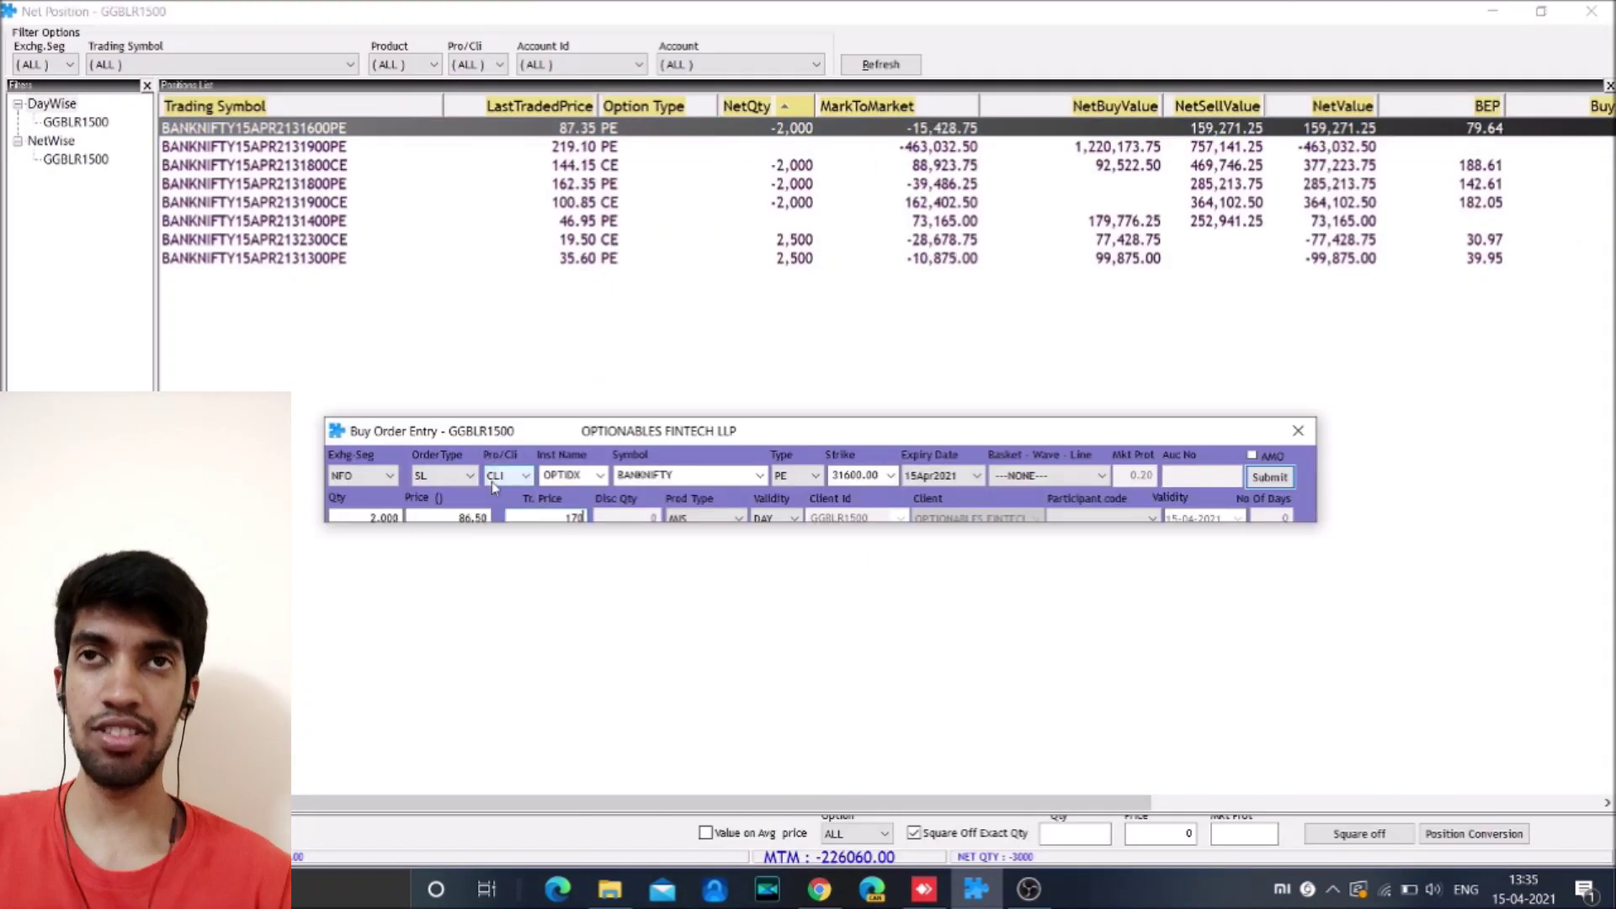
key("Return")
key("alt+F6")
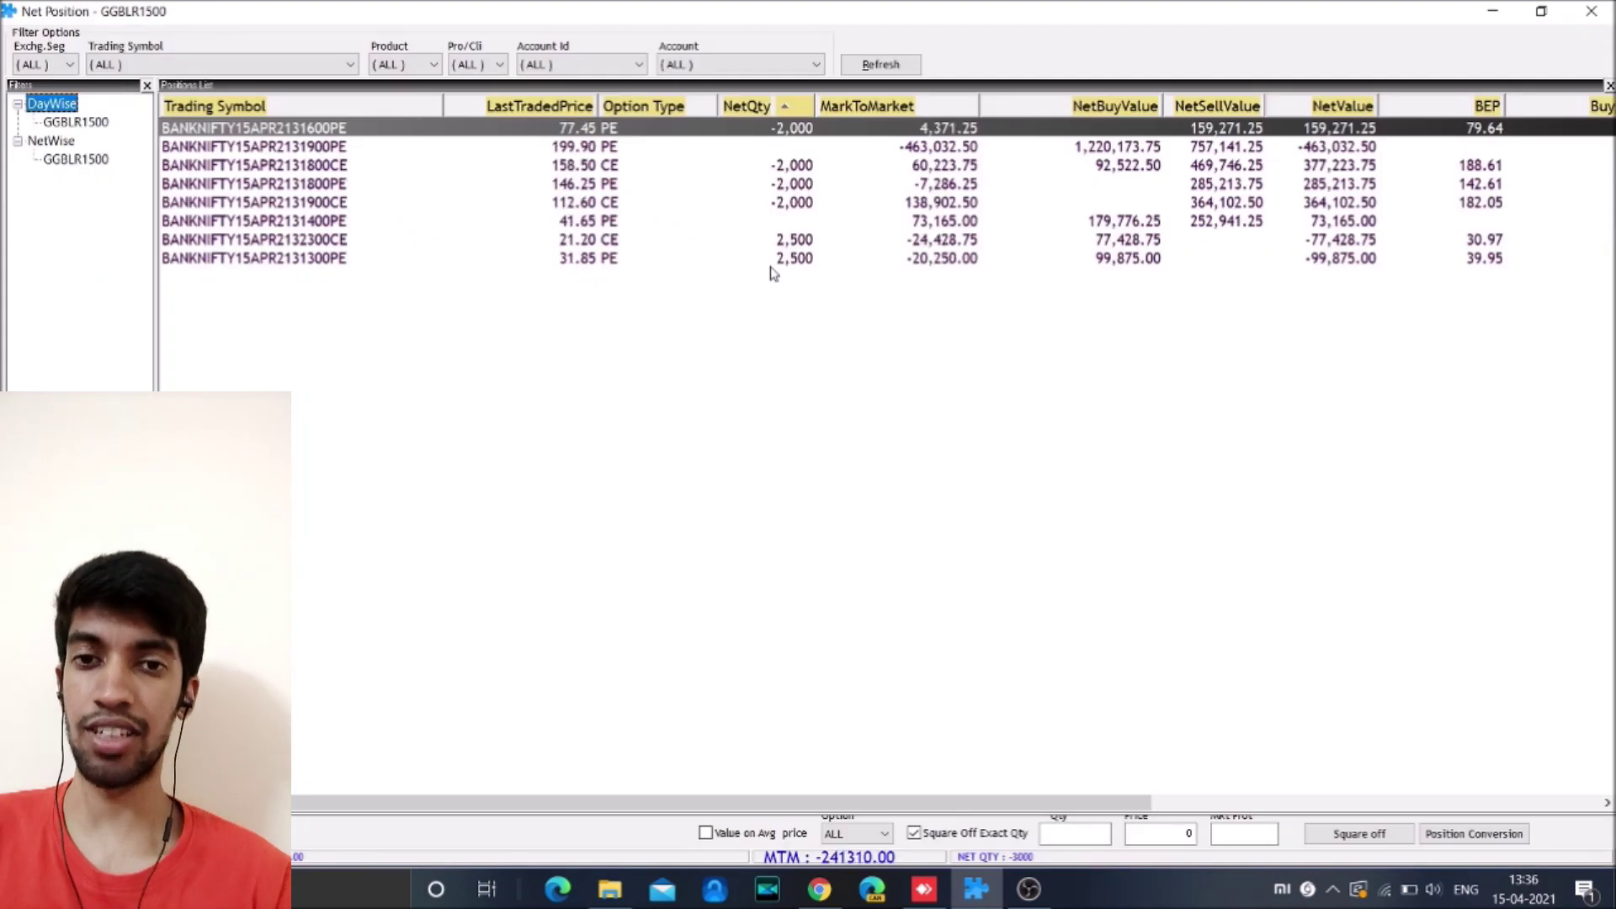
key("Escape")
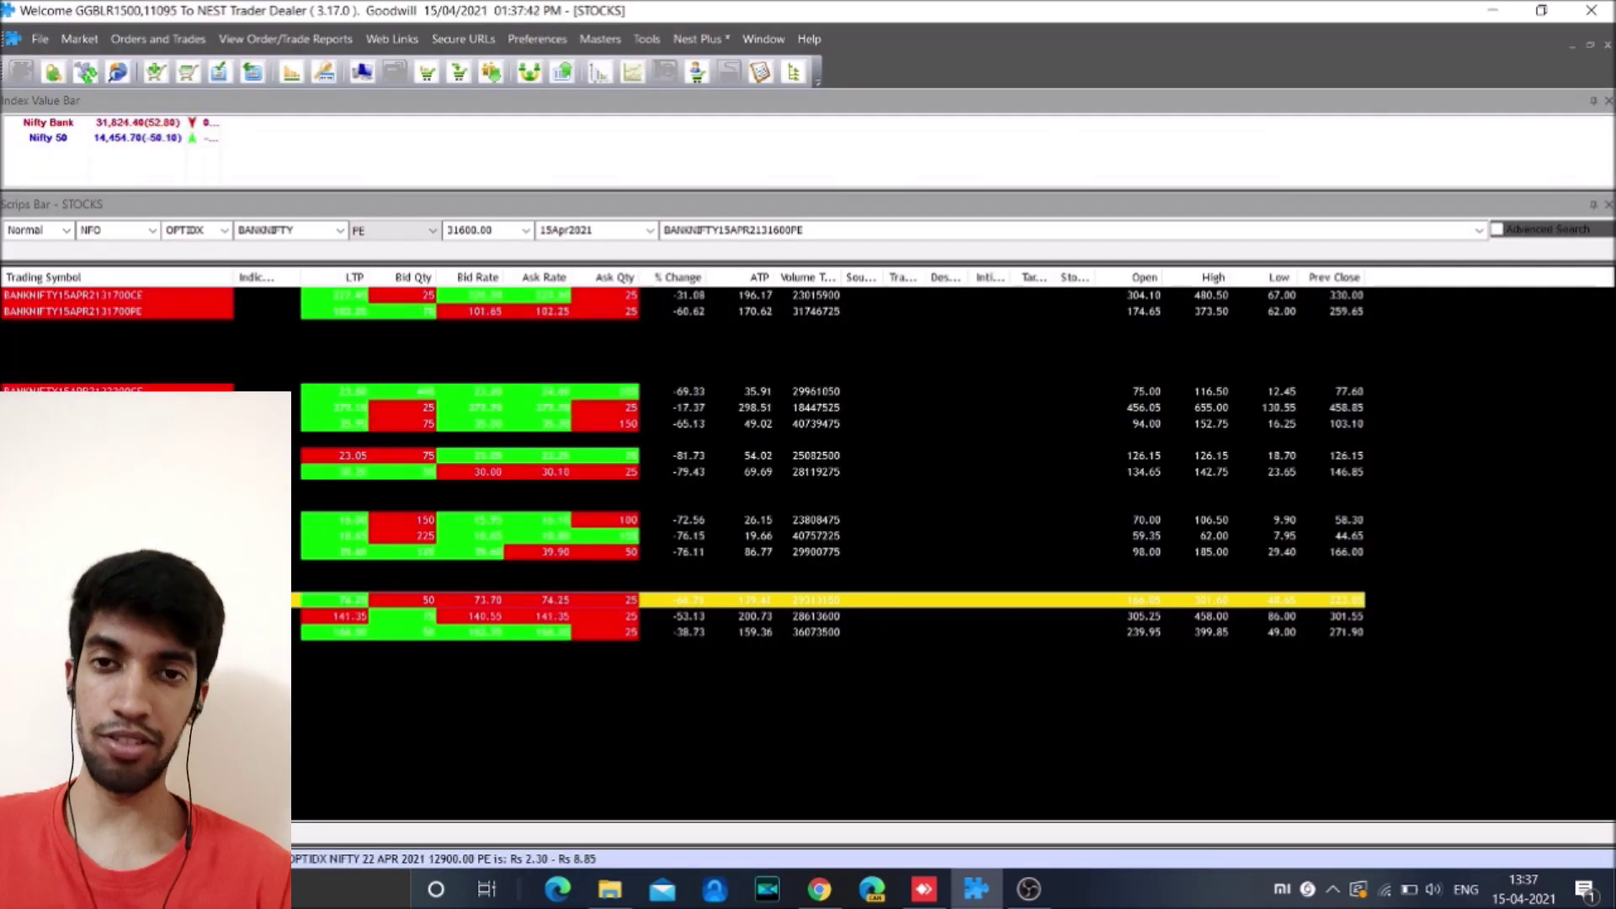
key("alt+F6")
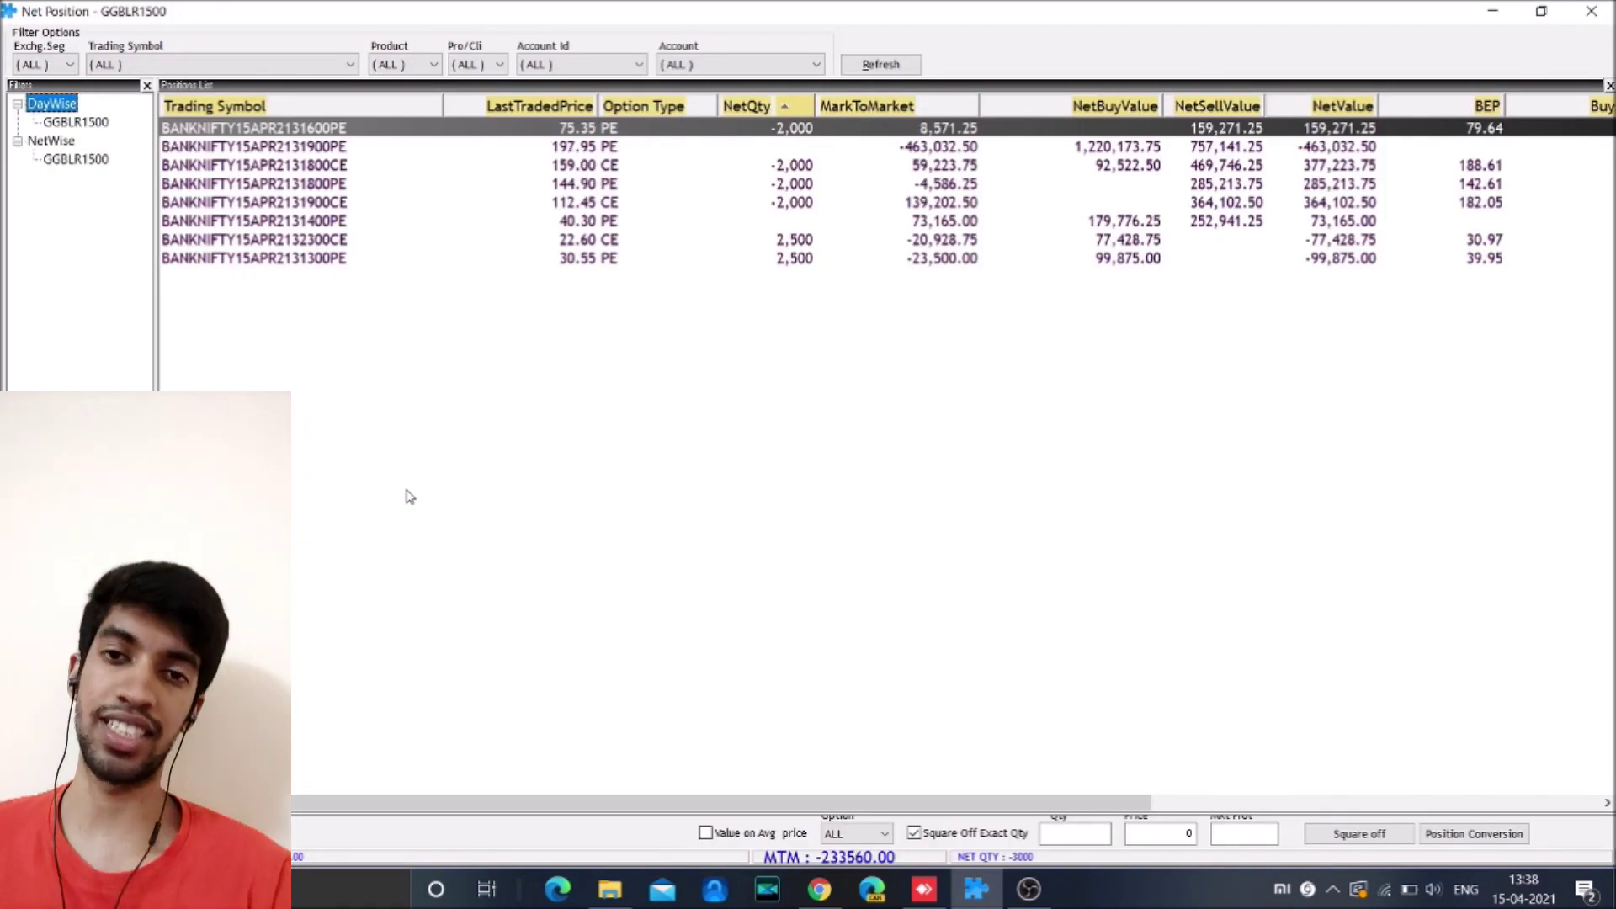
scroll(410, 497, "right", 3)
key("Escape")
key("alt+F6")
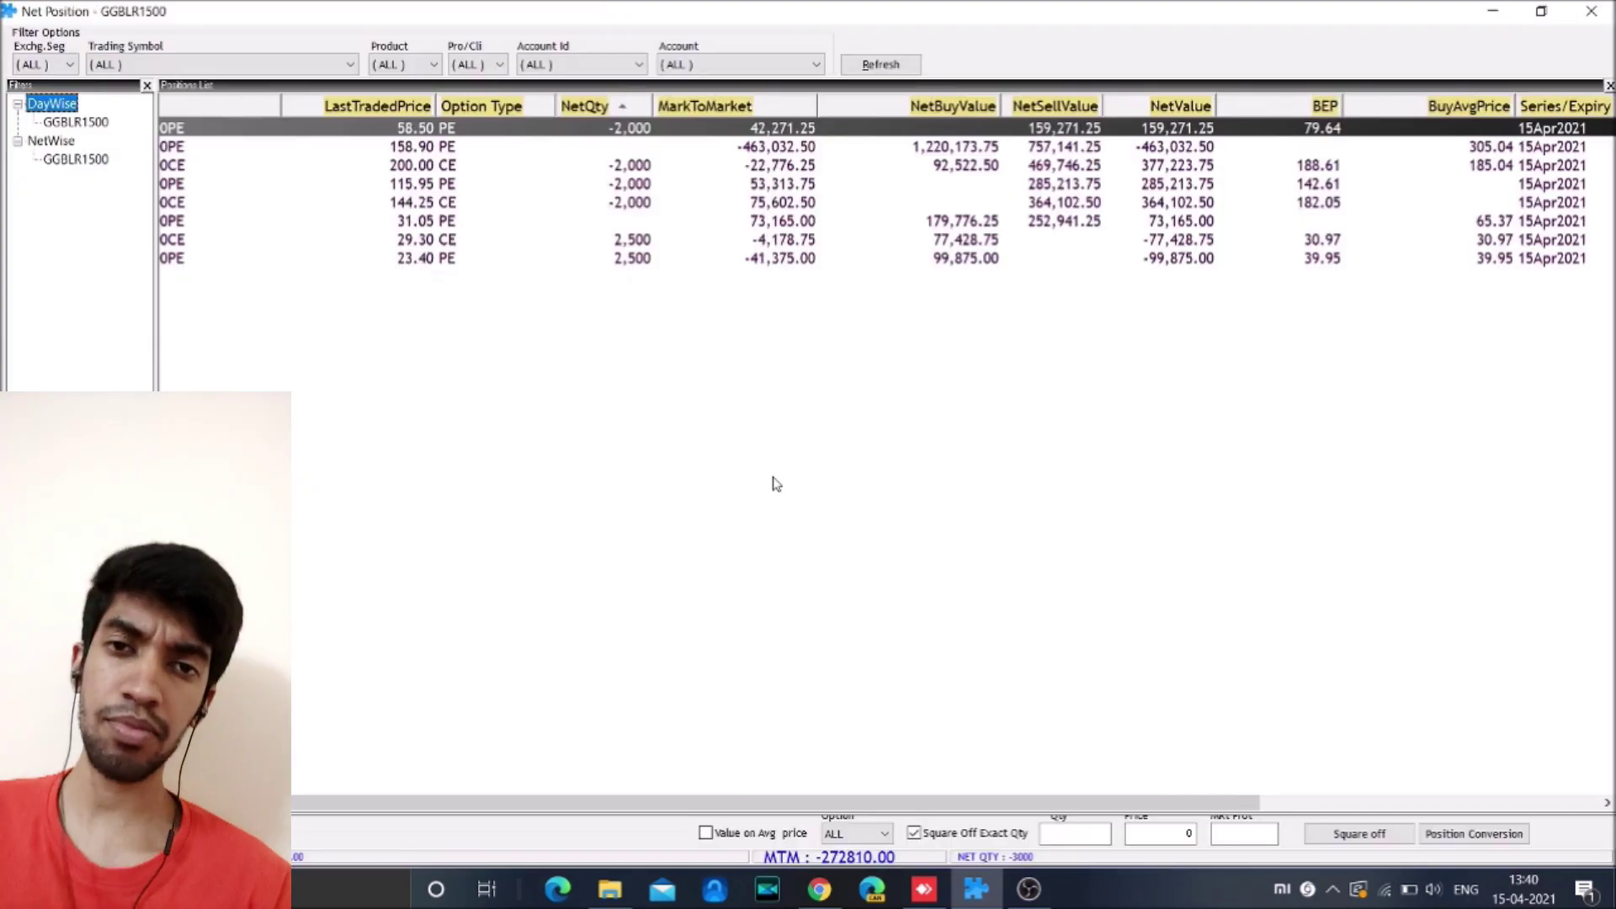
Square off the 31600 put position and dismiss the broker's broadcast messages.
key("alt+s")
key("Return")
key("Return")
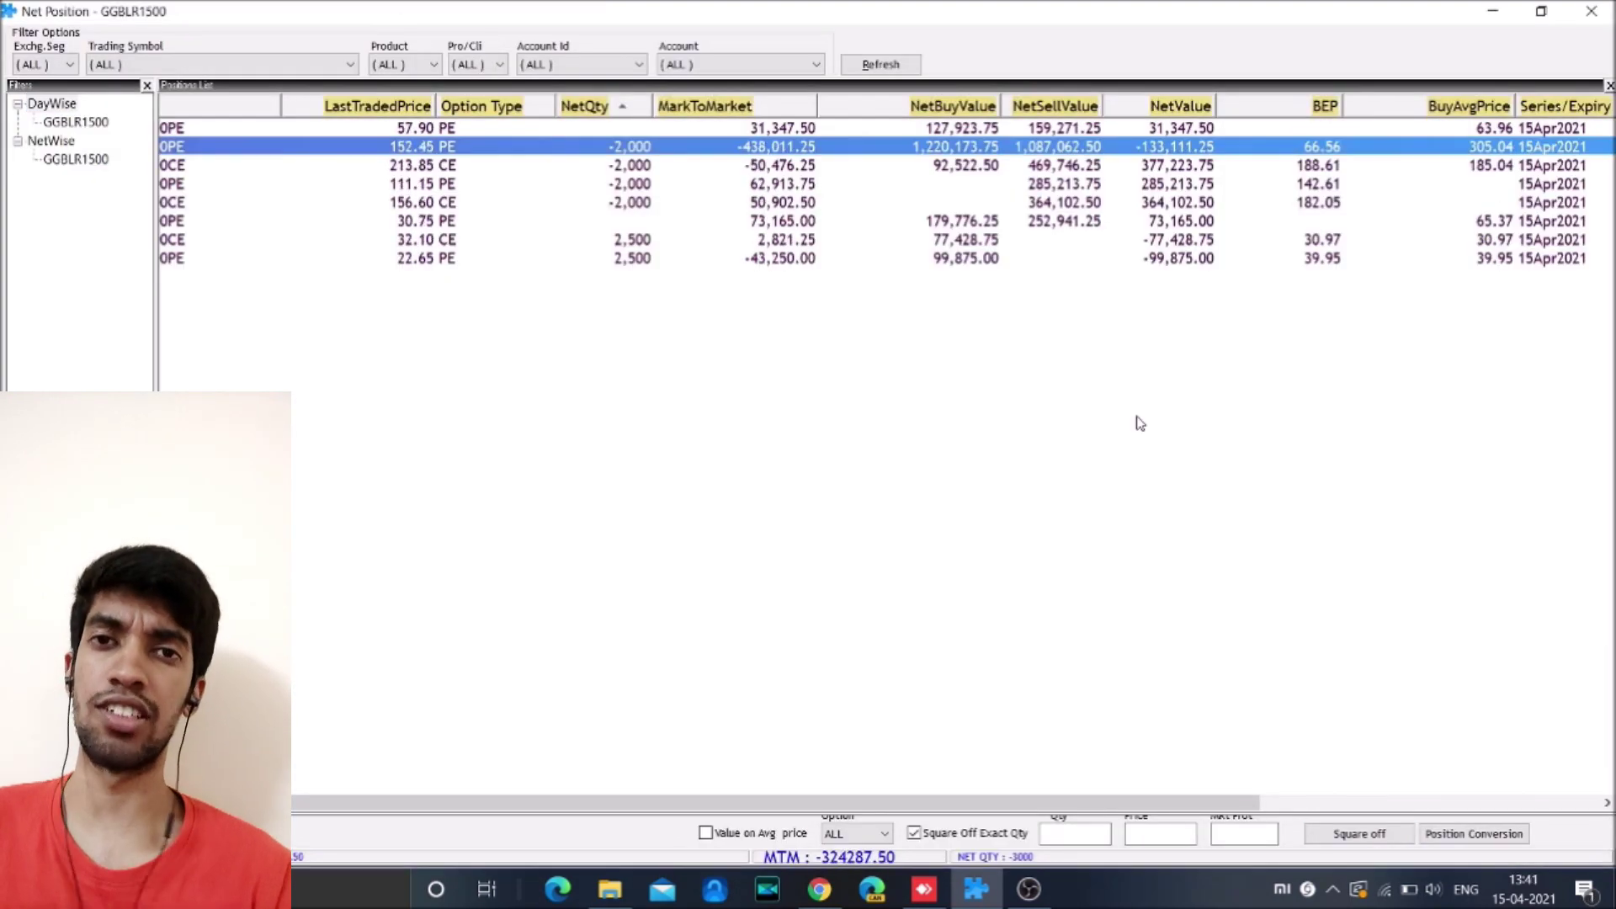
key("Return")
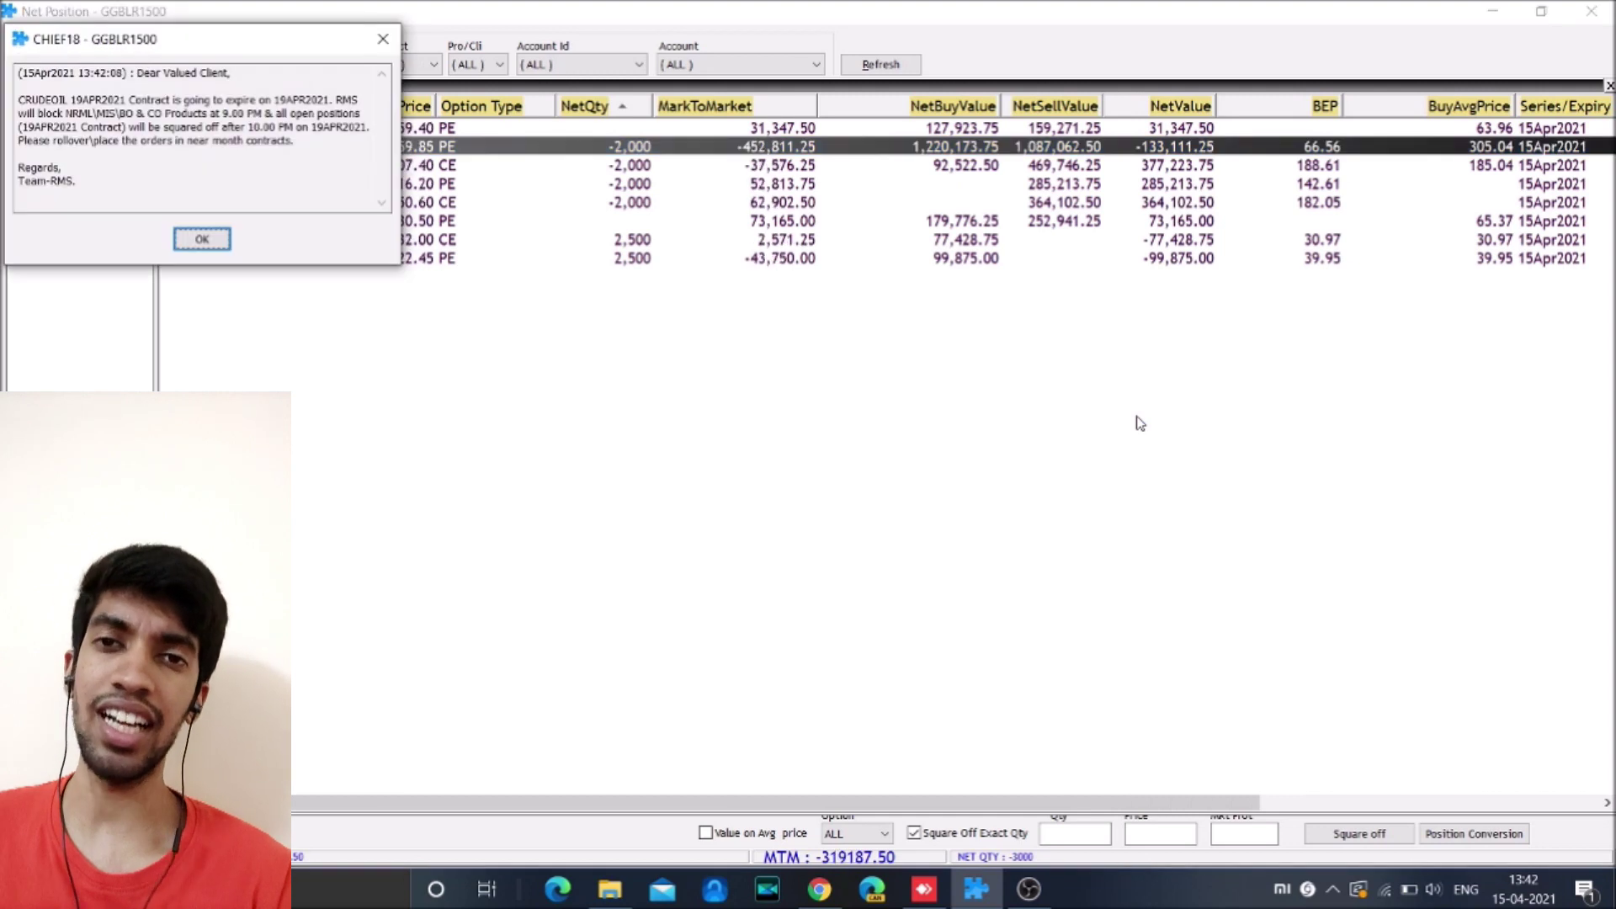
key("Return")
key("Down")
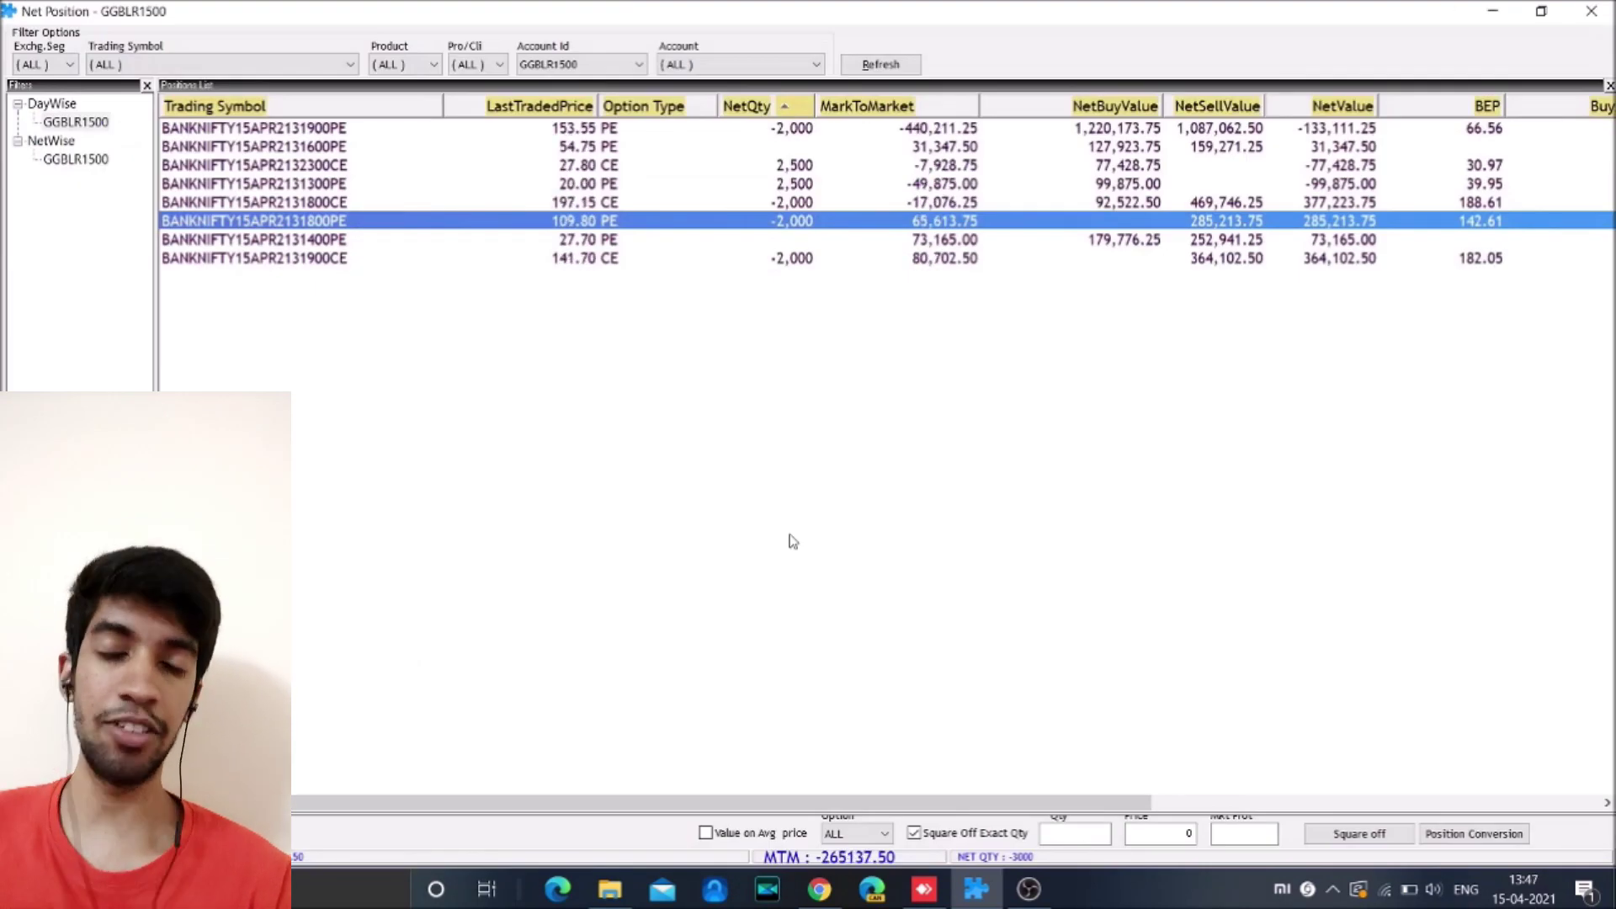
Place a buy order covering a short call leg, then select all position rows.
key("F1")
key("Escape")
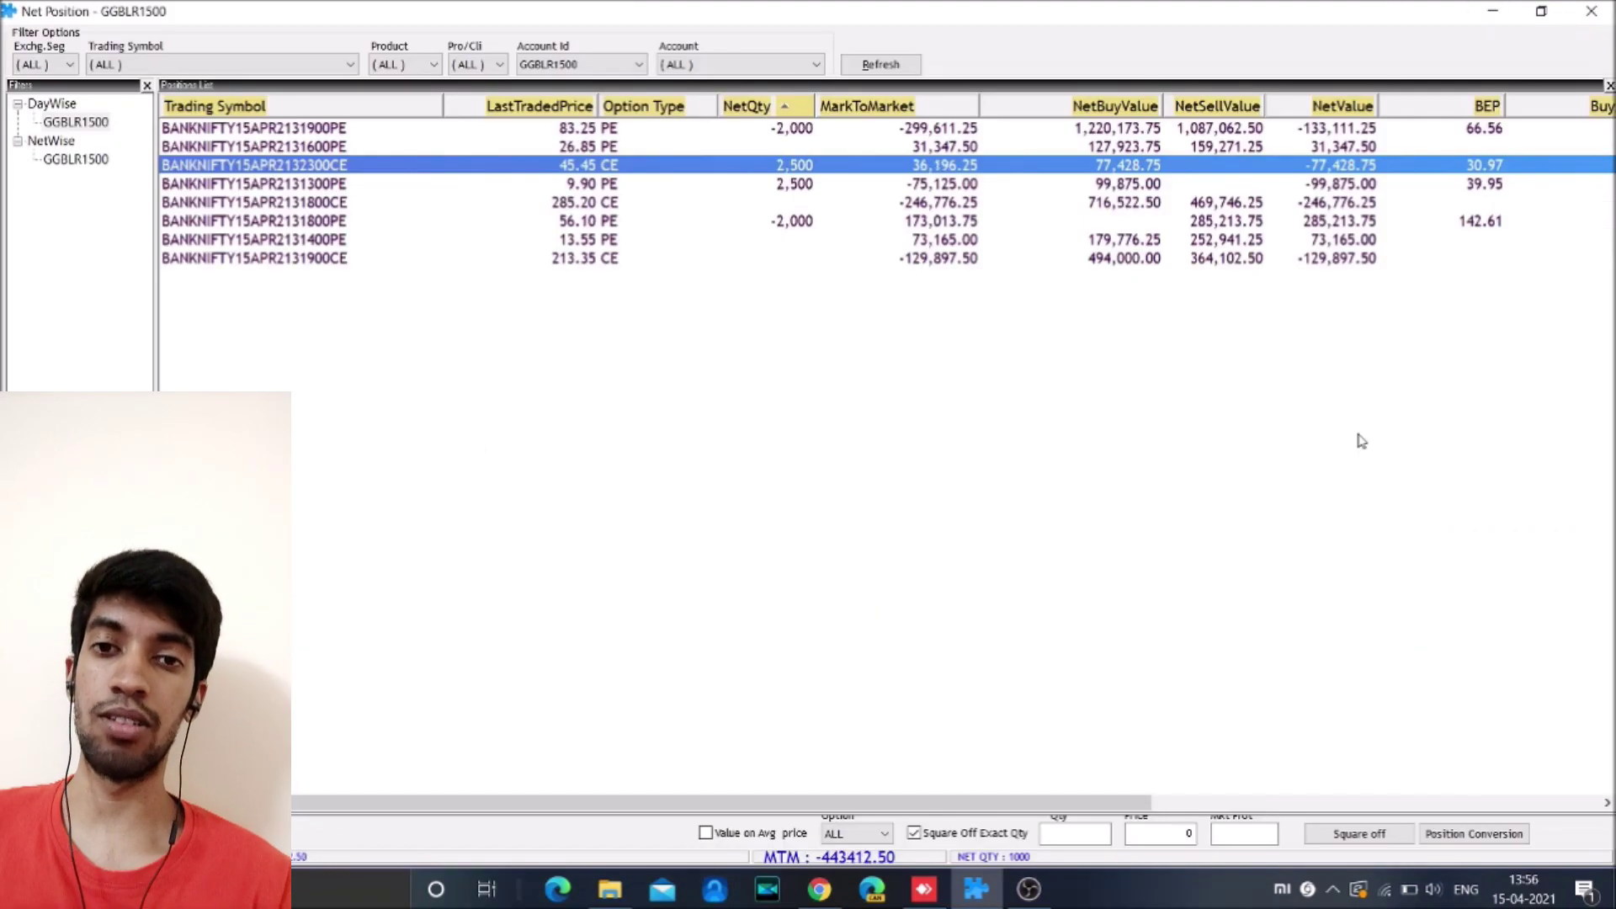
key("ctrl+a")
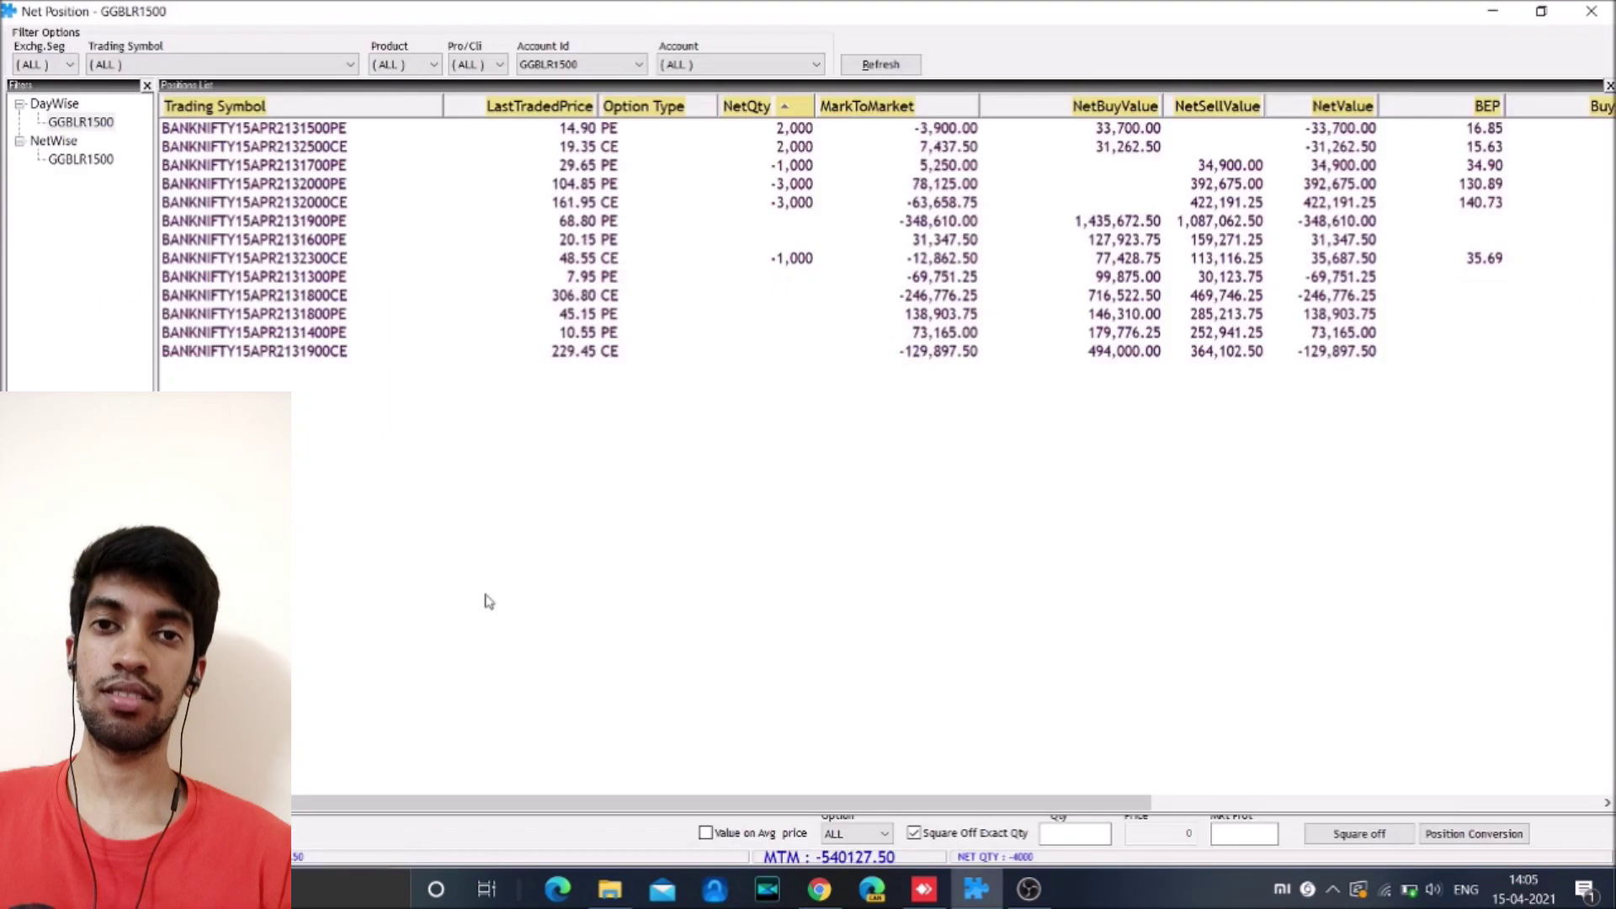
Square off the 32300 call position and start a sell order on a market-watch contract.
left_click(680, 265)
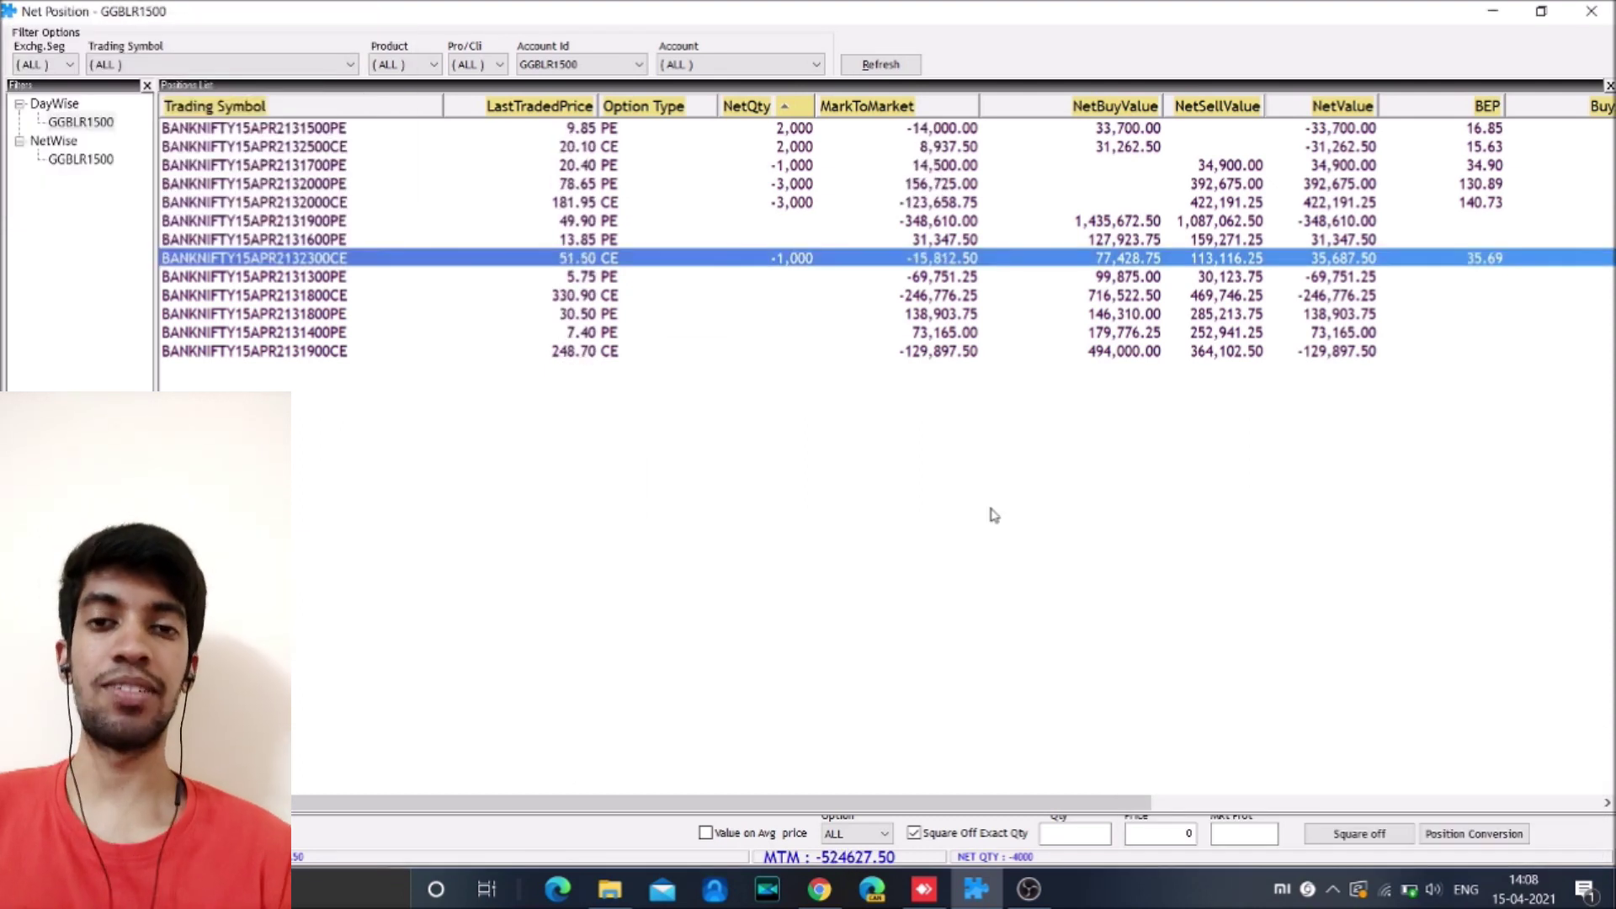
left_click(809, 488)
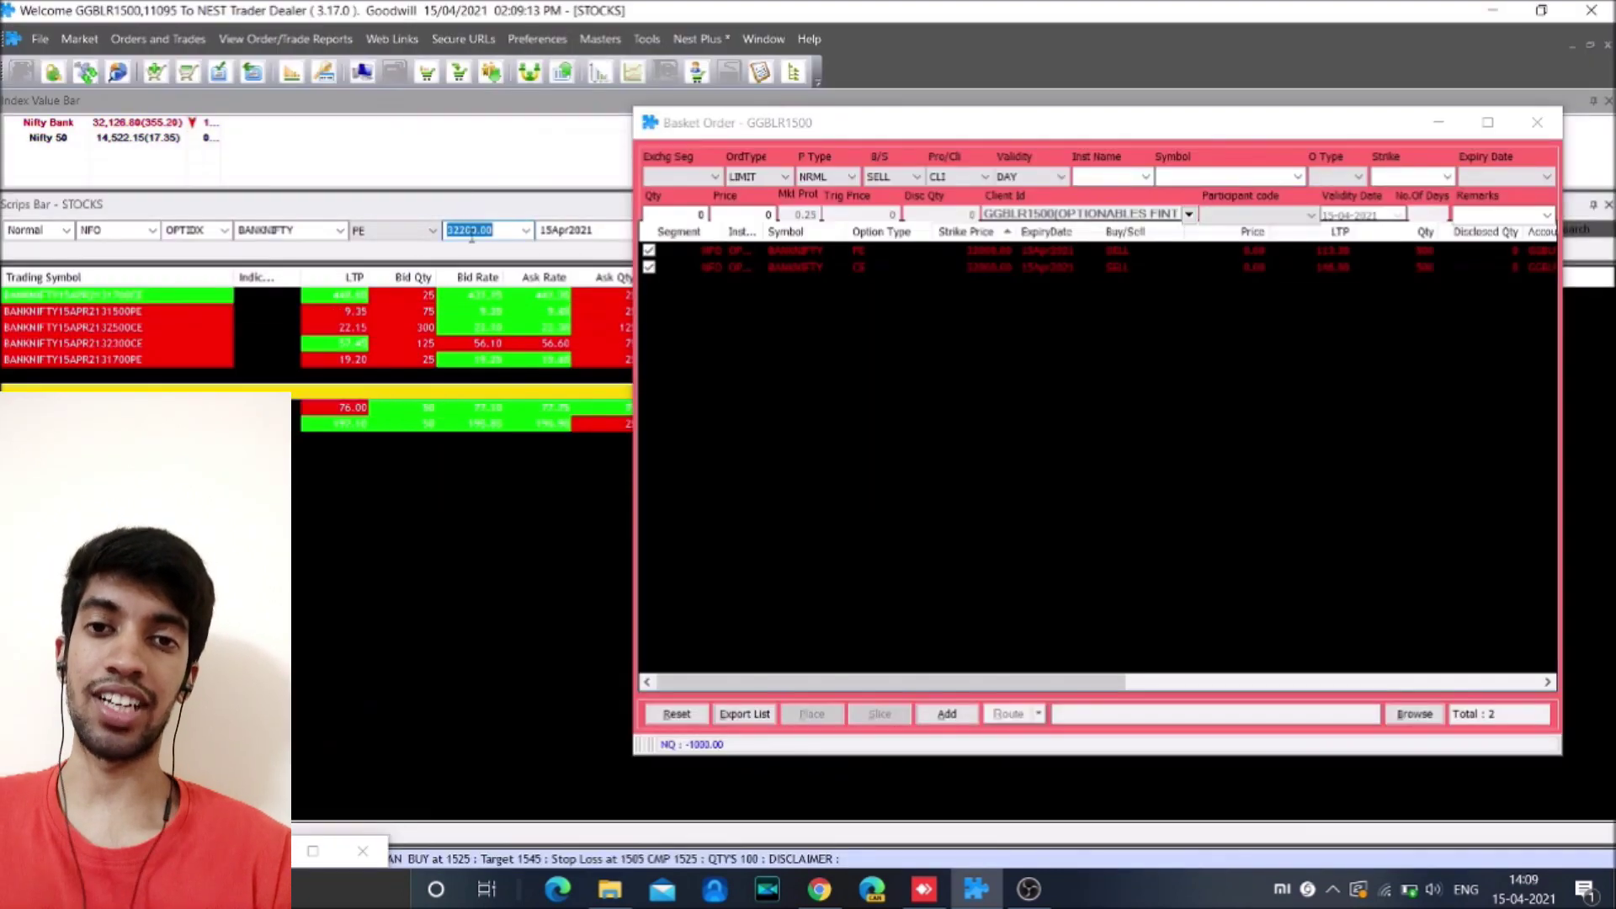
right_click(318, 310)
left_click(433, 382)
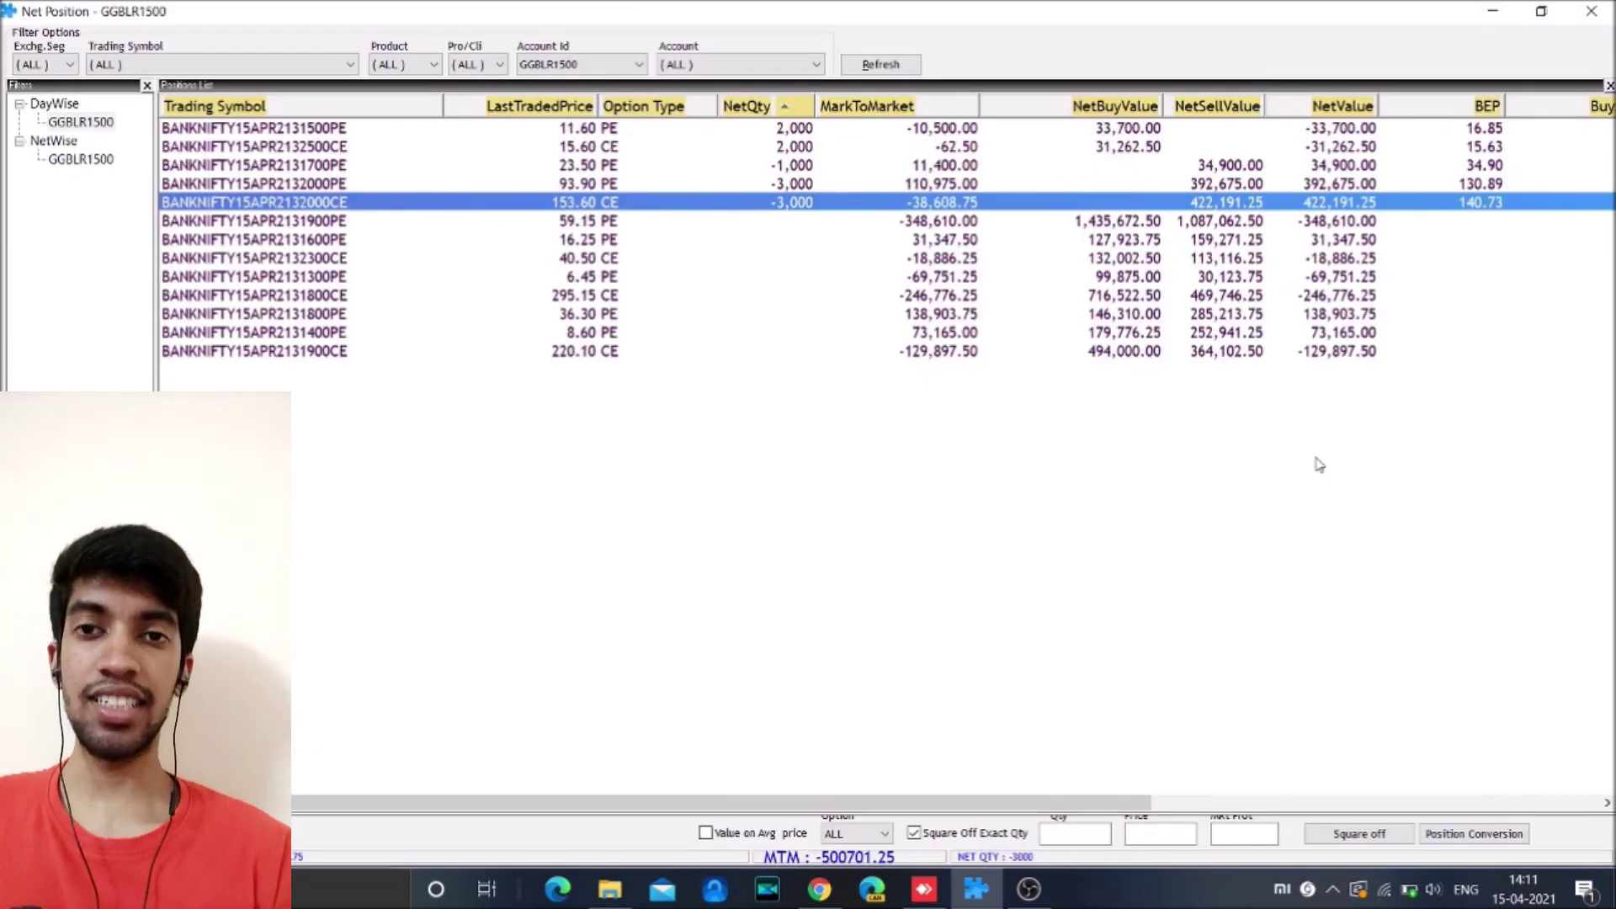
Shrink the net position list and dismiss the three NESTCALS alert pop-ups.
left_click(1541, 11)
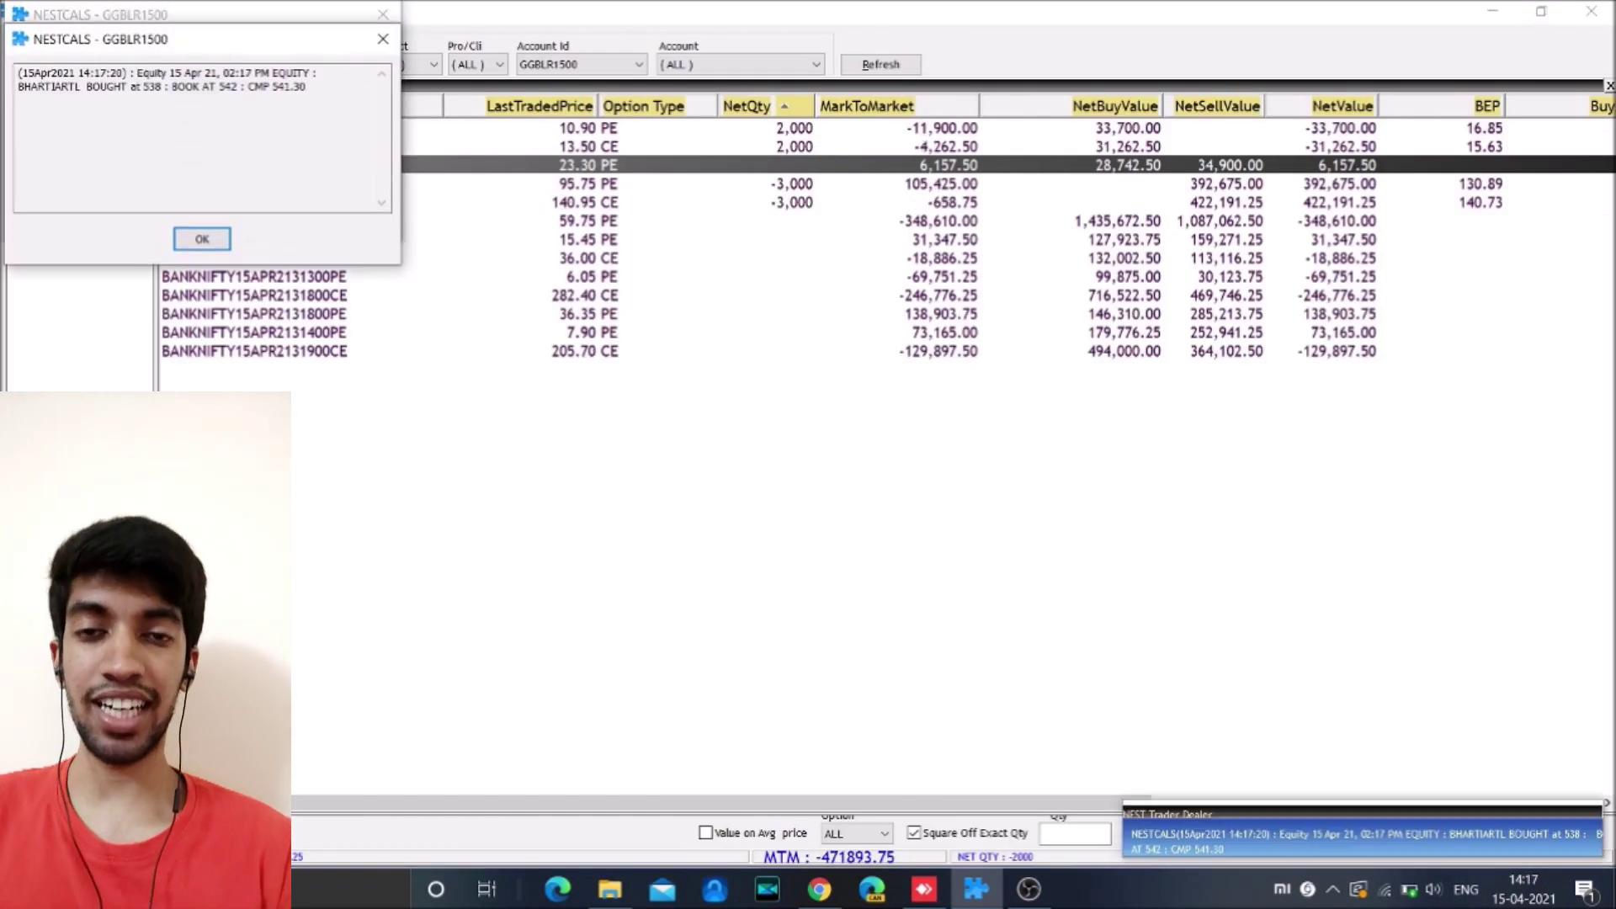
key("Return")
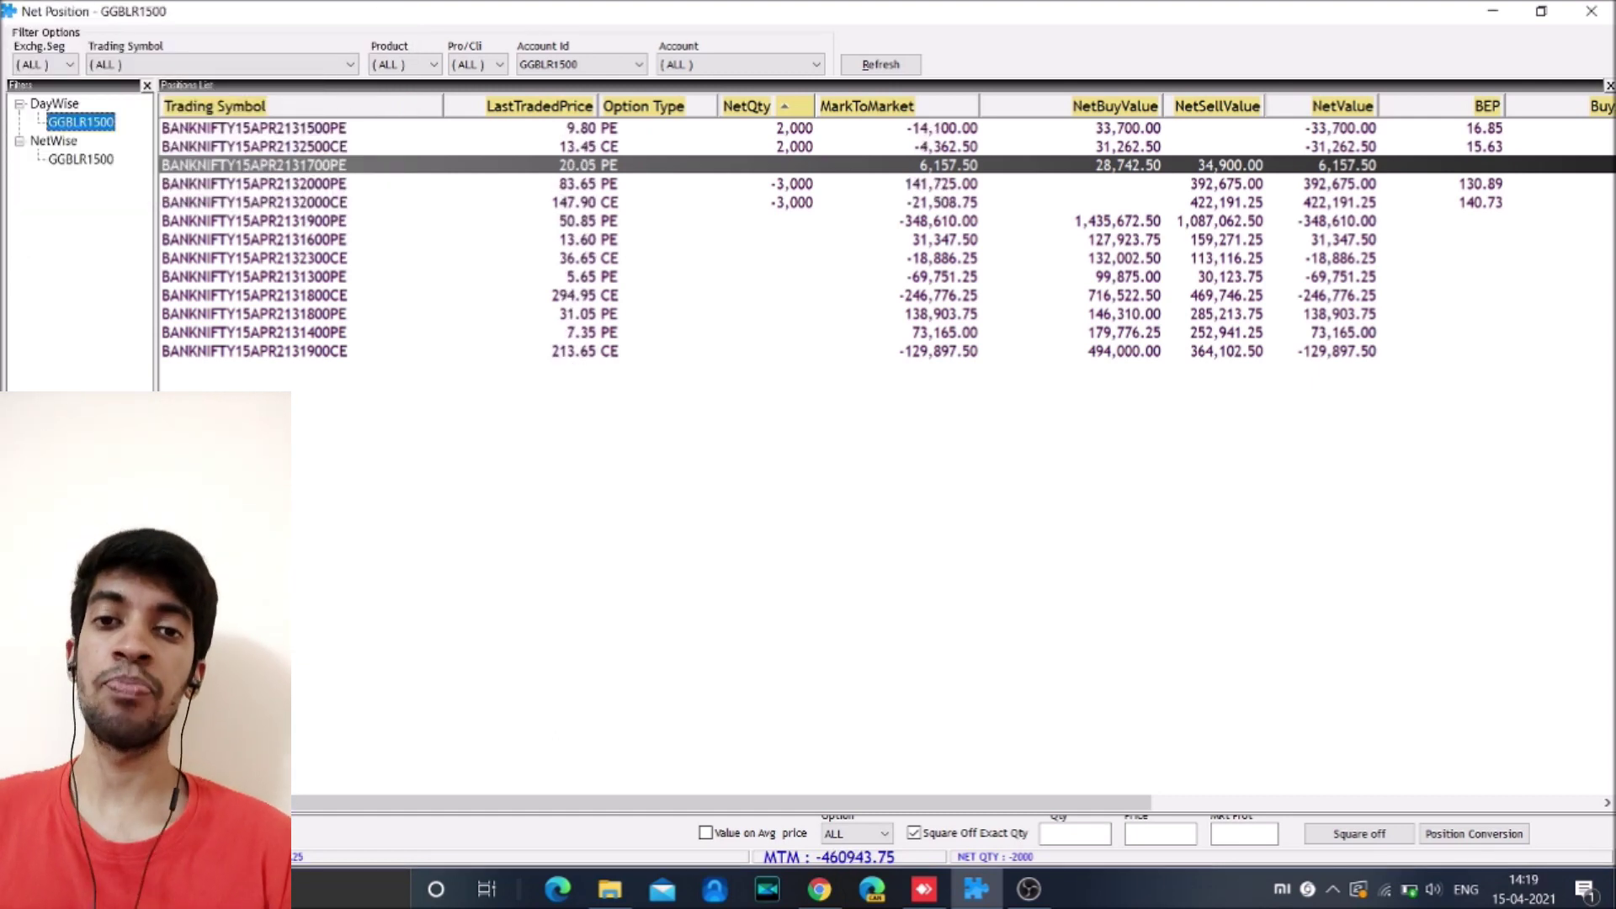
key("Return")
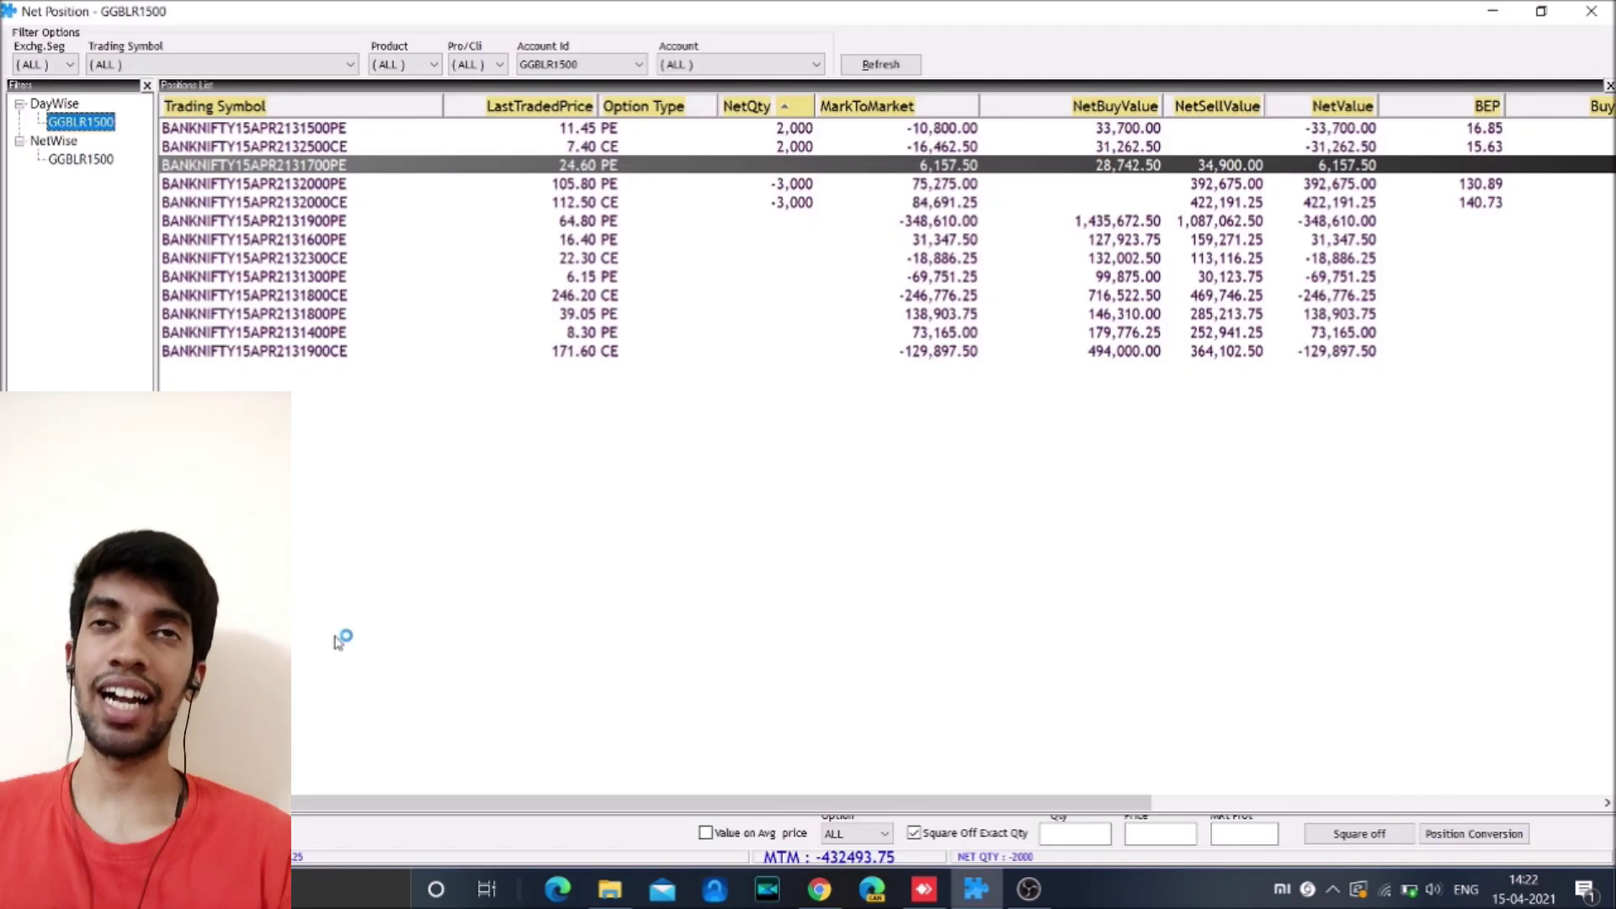
key("Return")
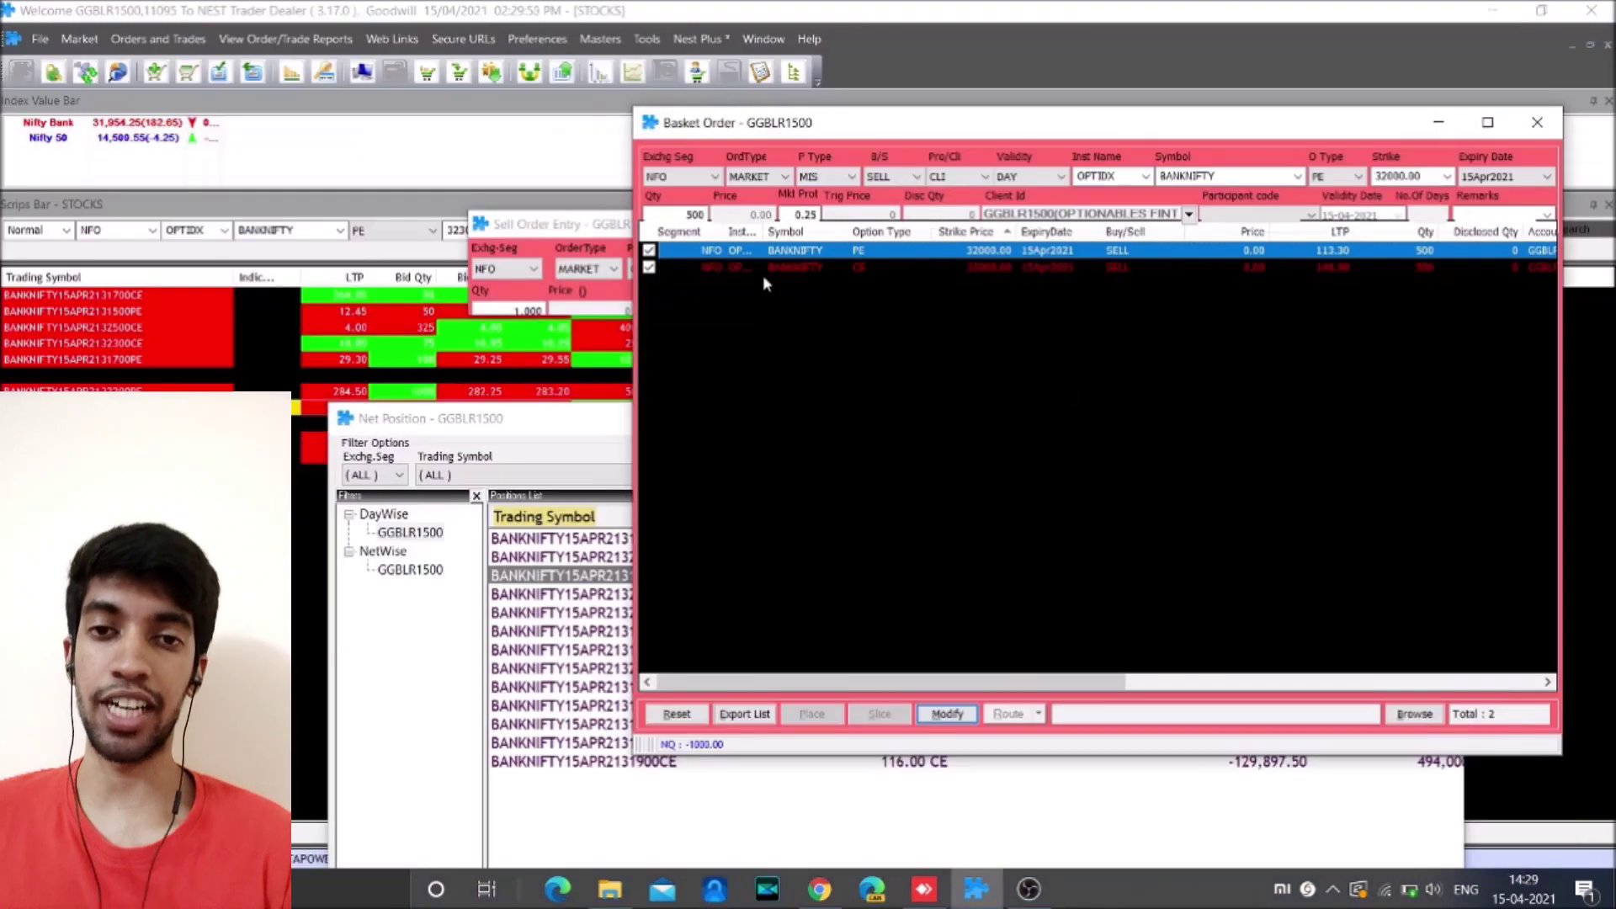
Square off the 31700 put and select both 32000 straddle rows.
key("F3")
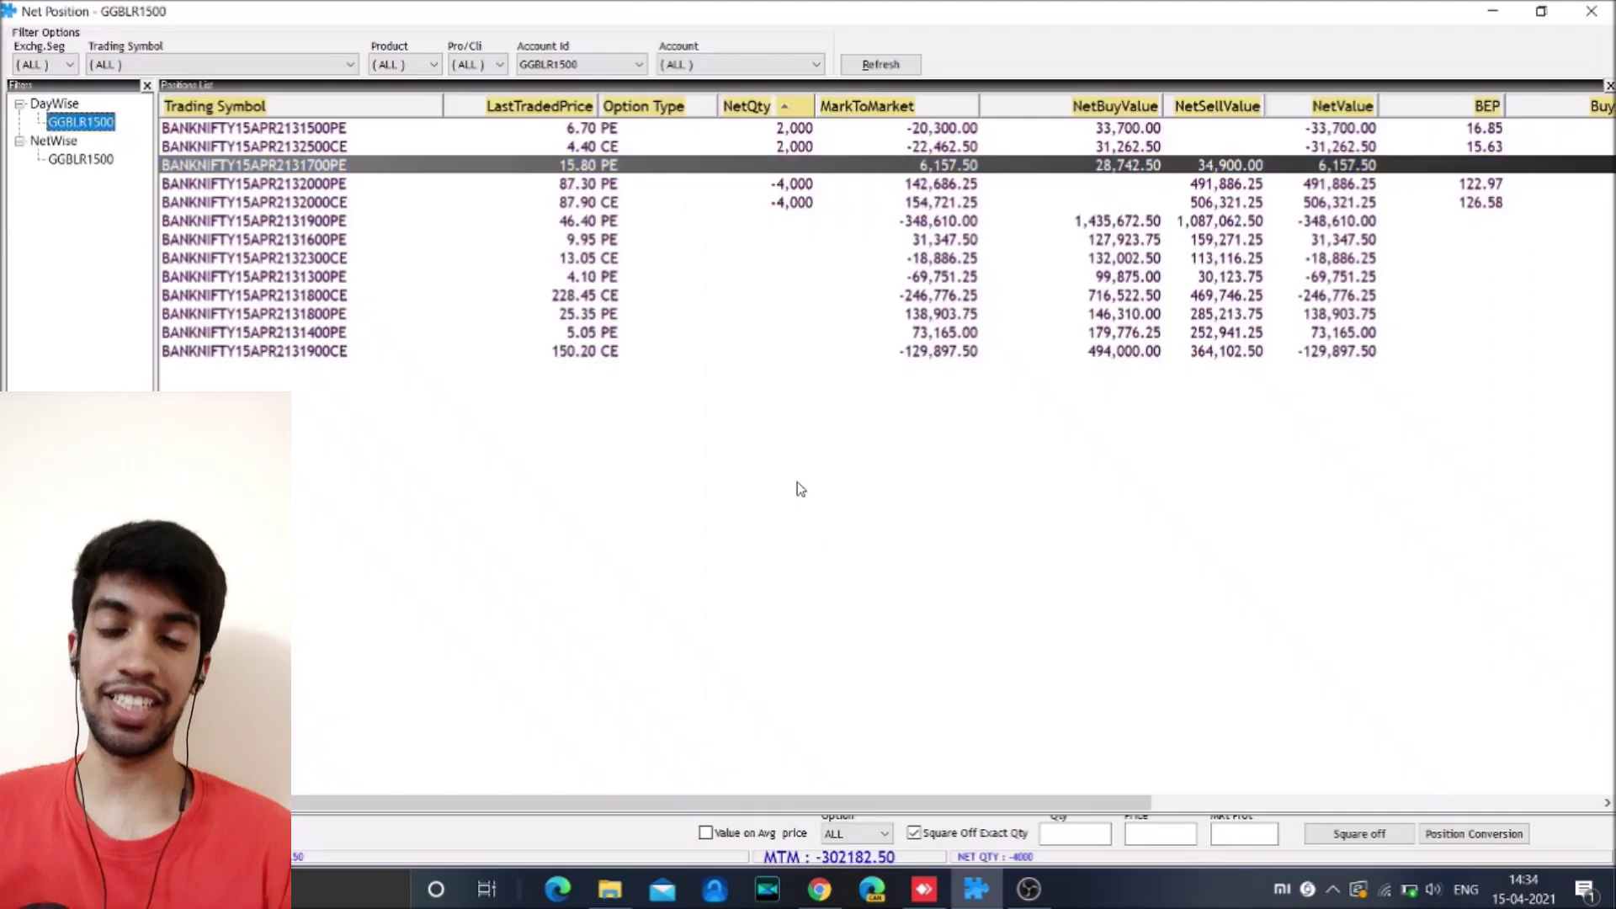
left_click(799, 487)
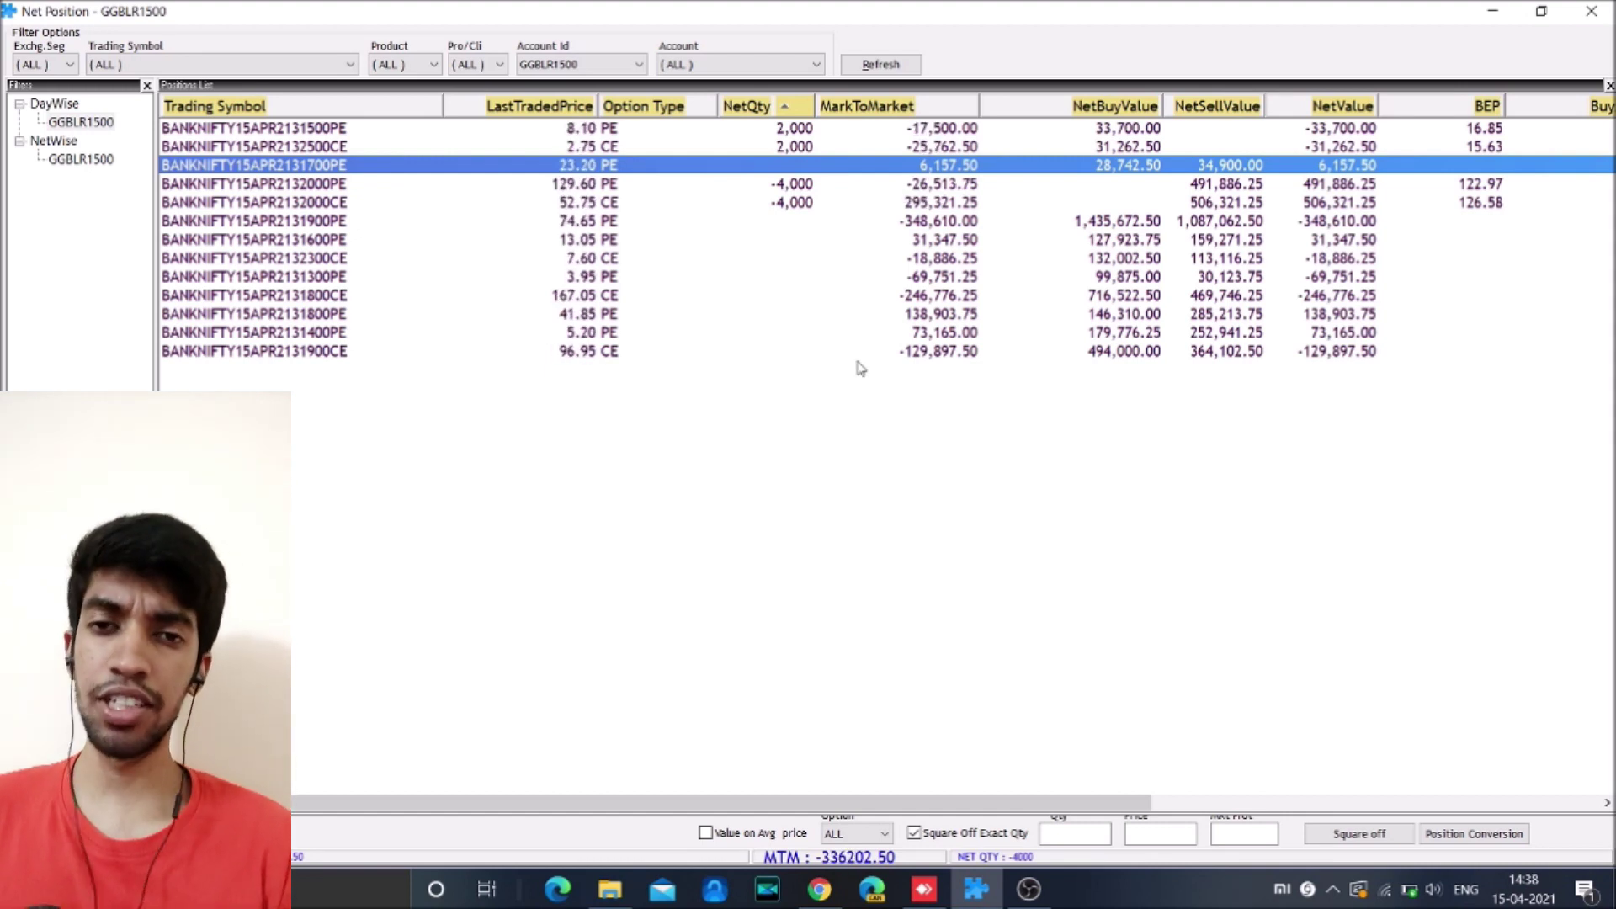
left_click(671, 184)
left_click(671, 203, "shift")
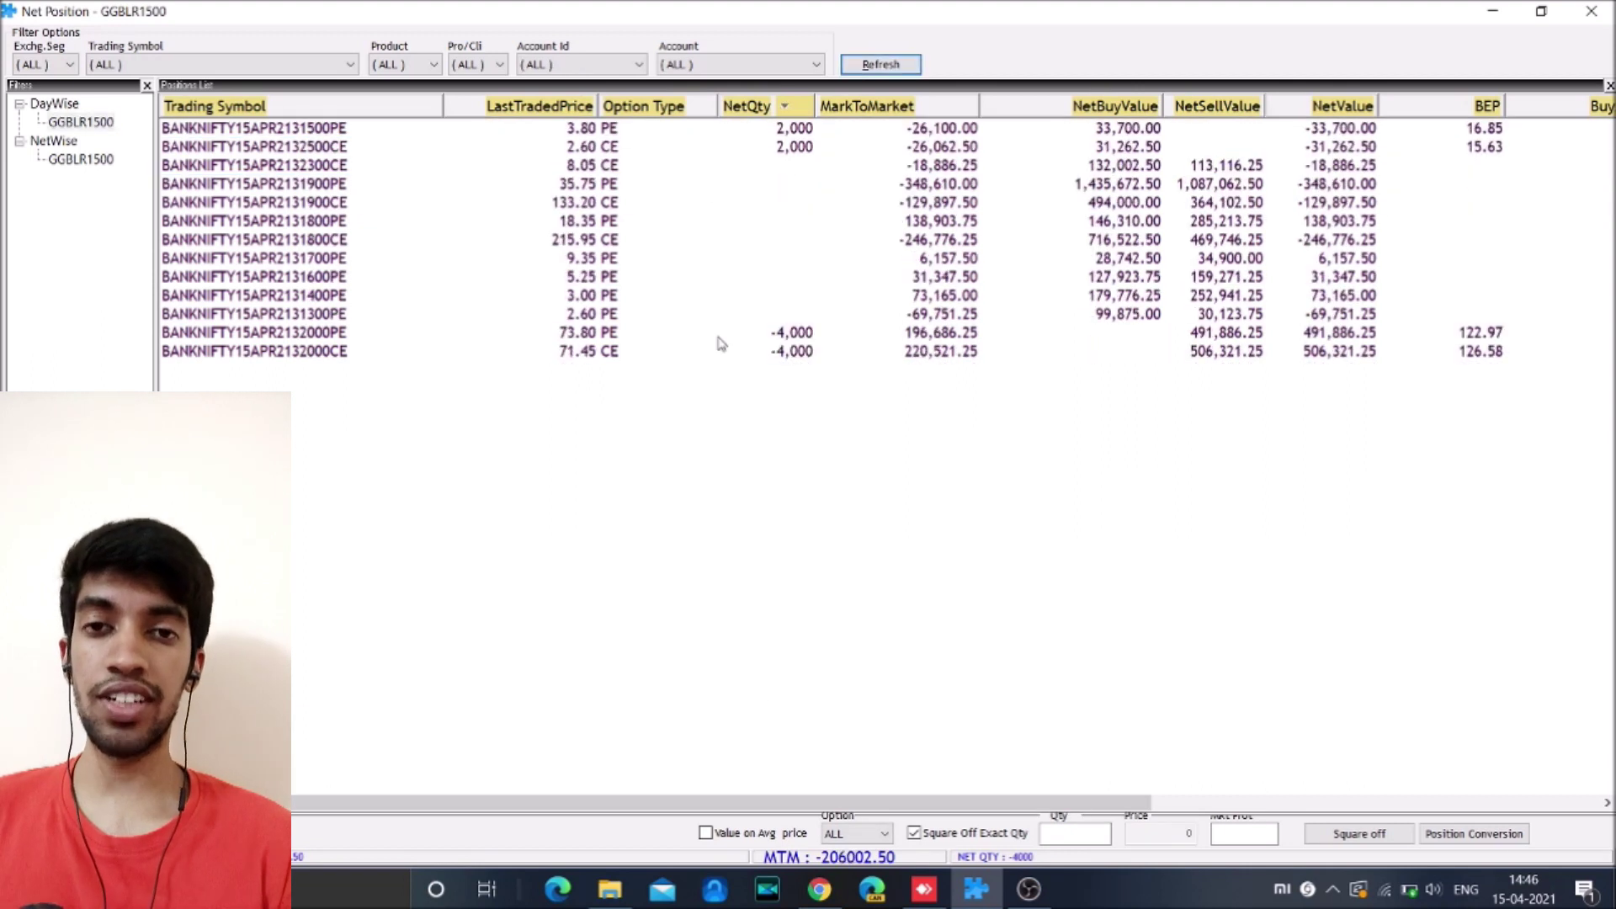
Square off 1000 of each 32000 straddle leg with market protection 1.
left_click(707, 332)
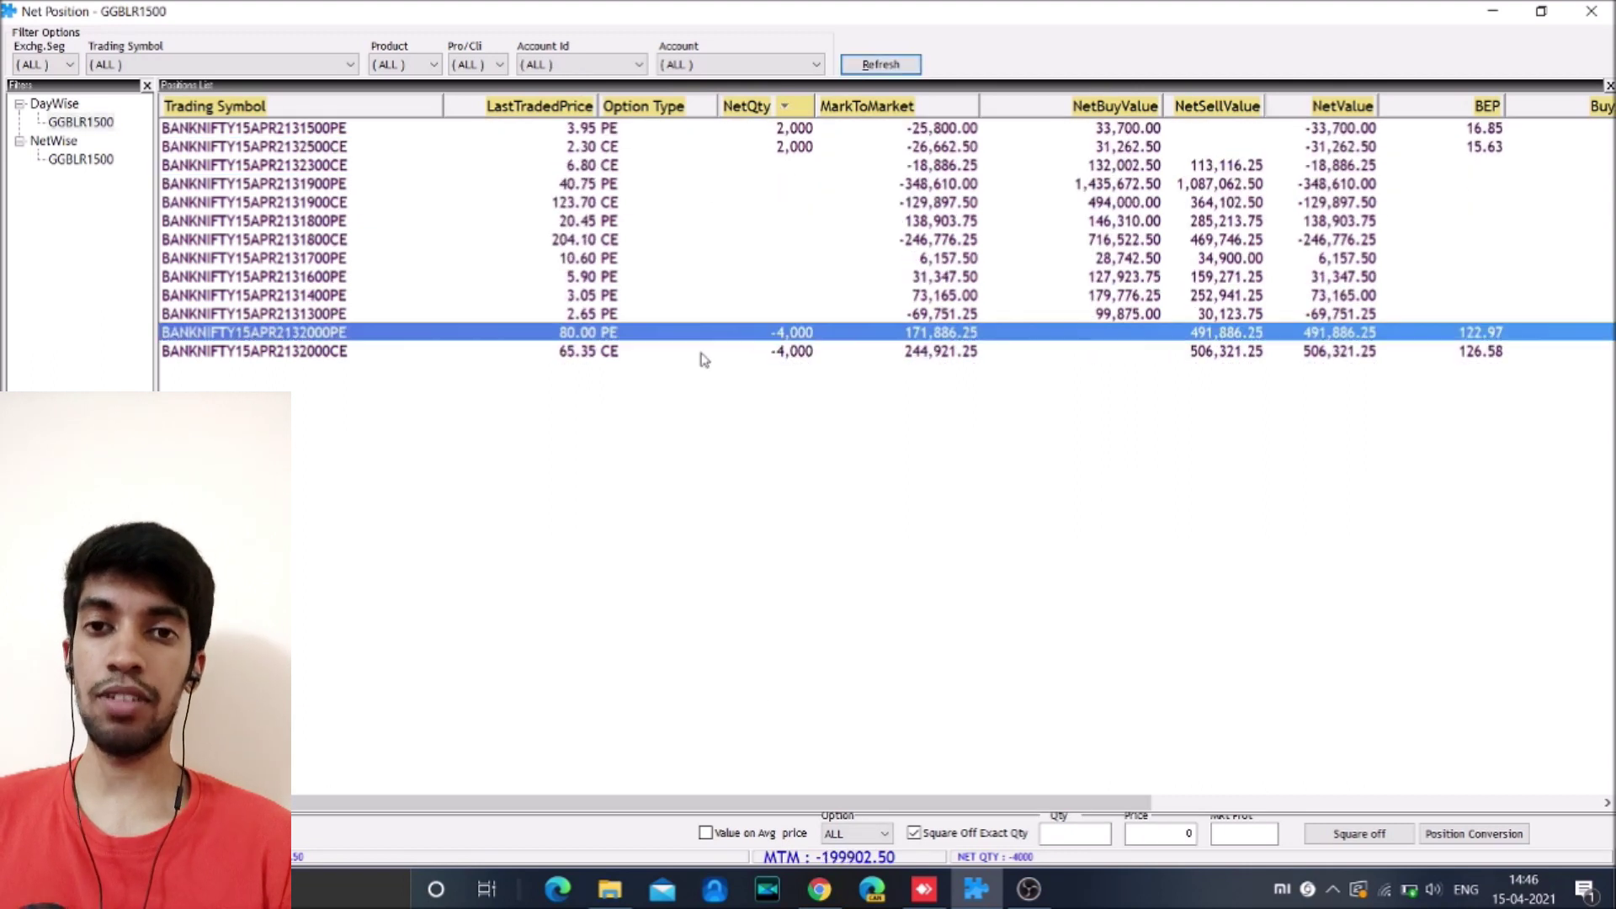
left_click(717, 351, "ctrl")
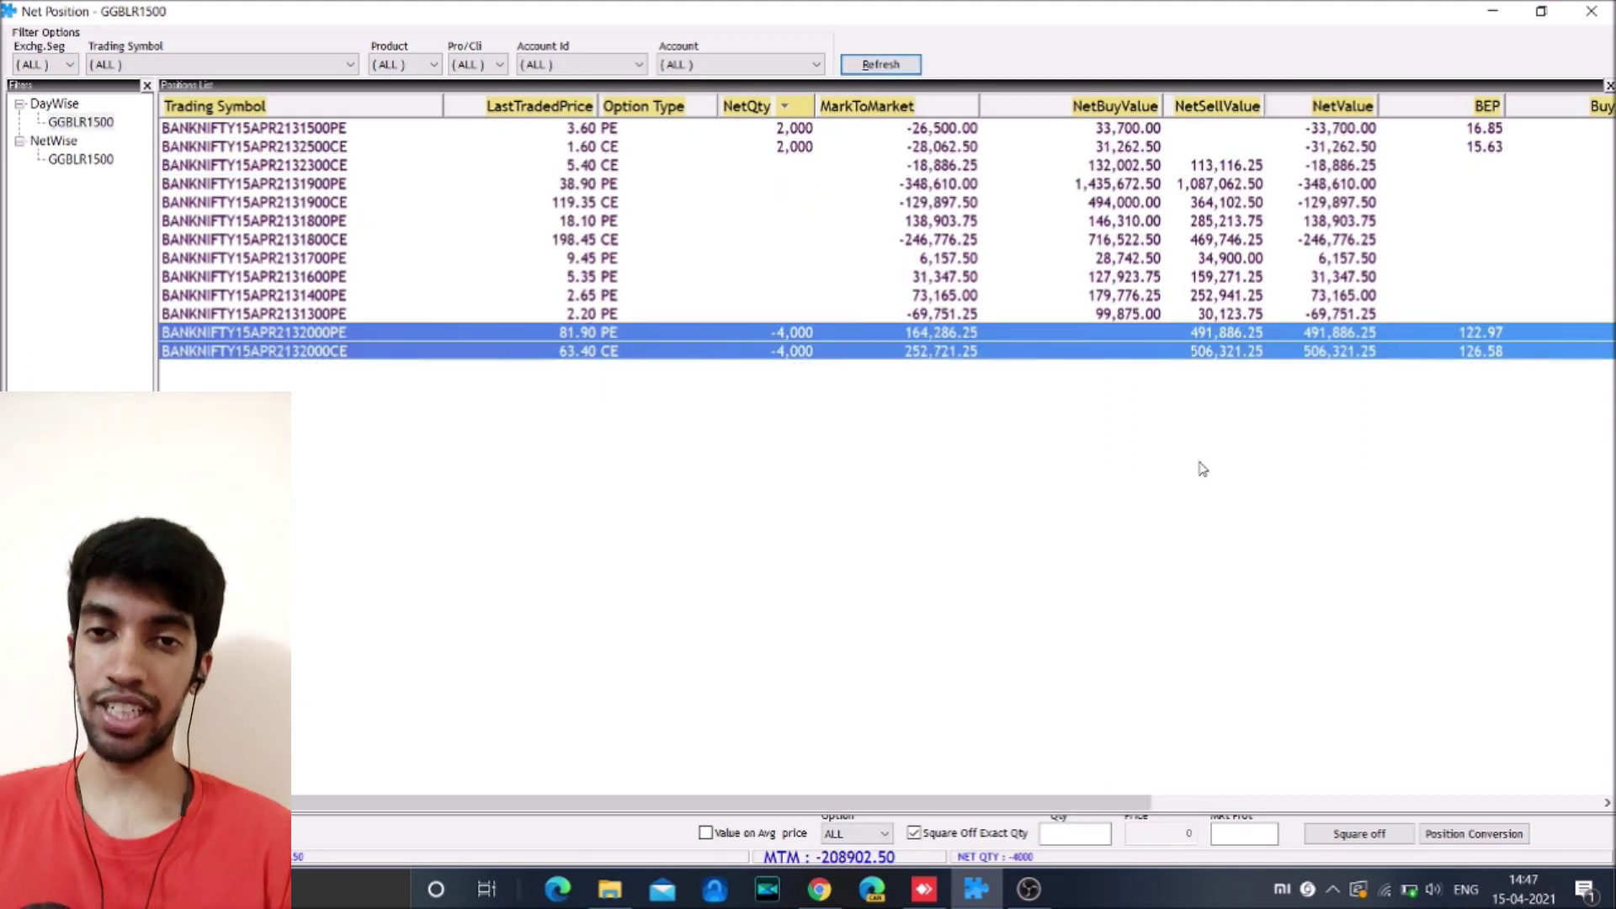
key("Tab")
type("1000")
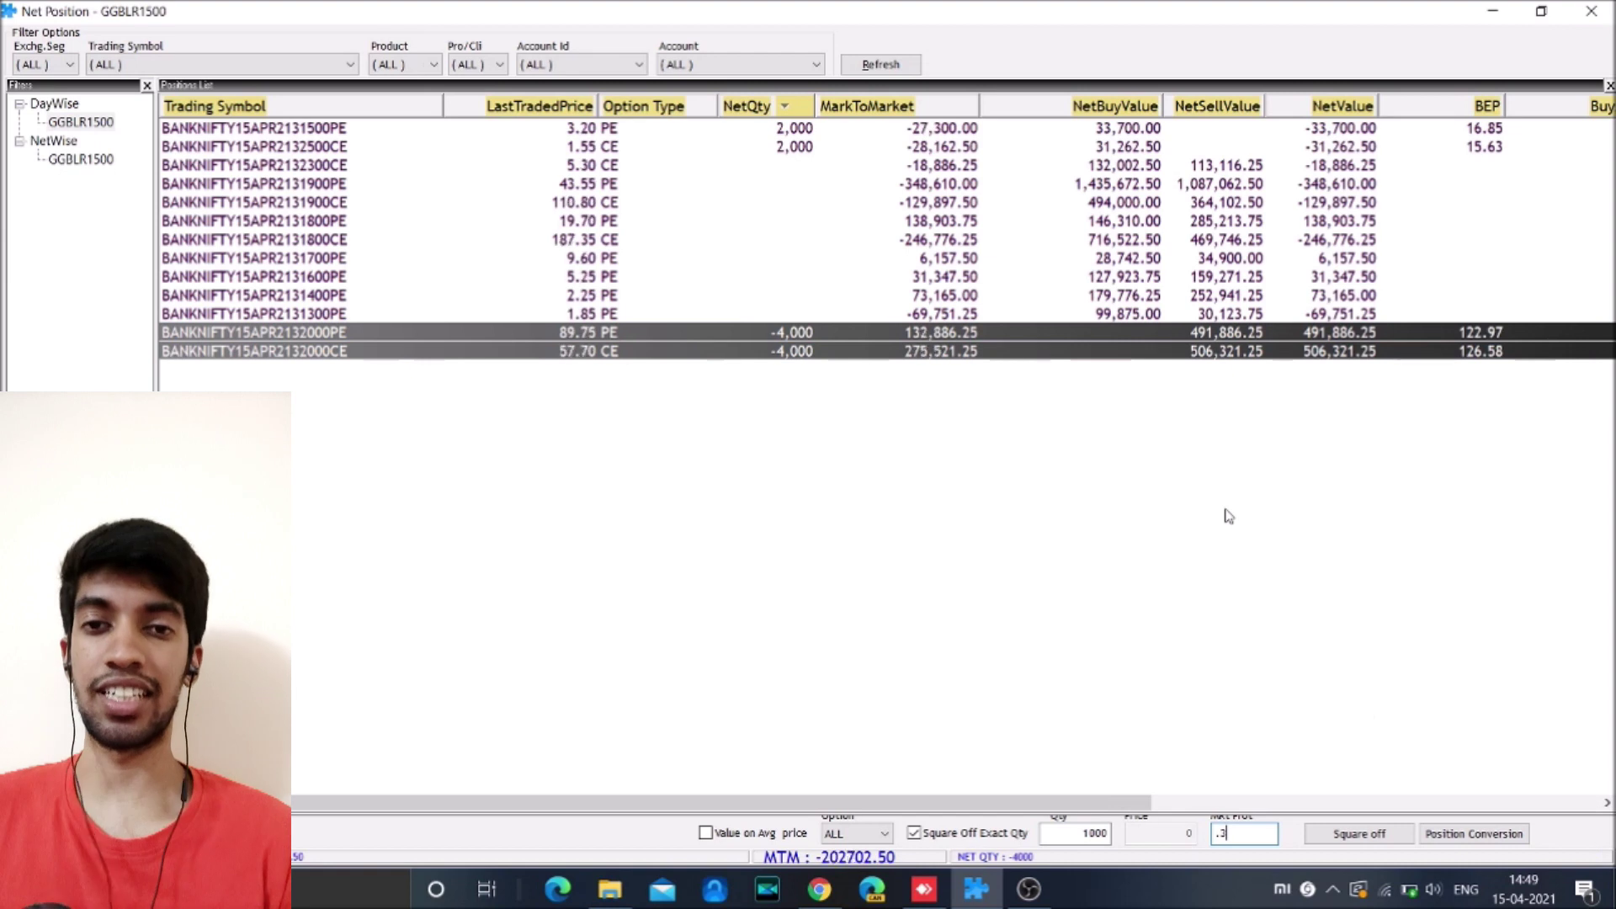
key("Tab")
type("1")
key("Tab")
key("Return")
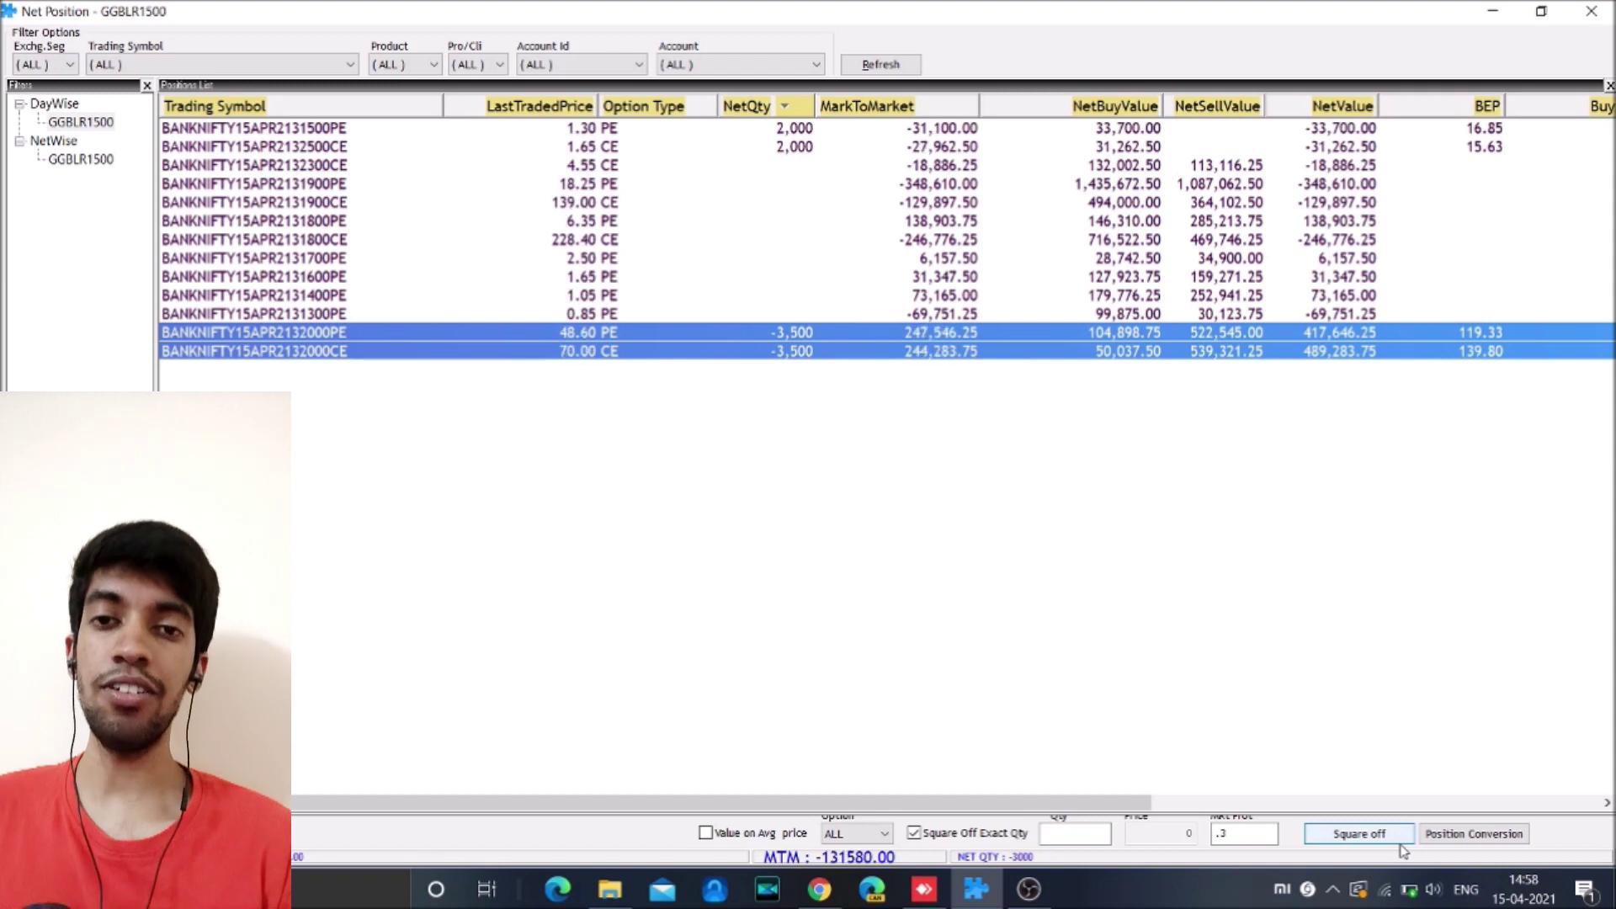
left_click(1359, 833)
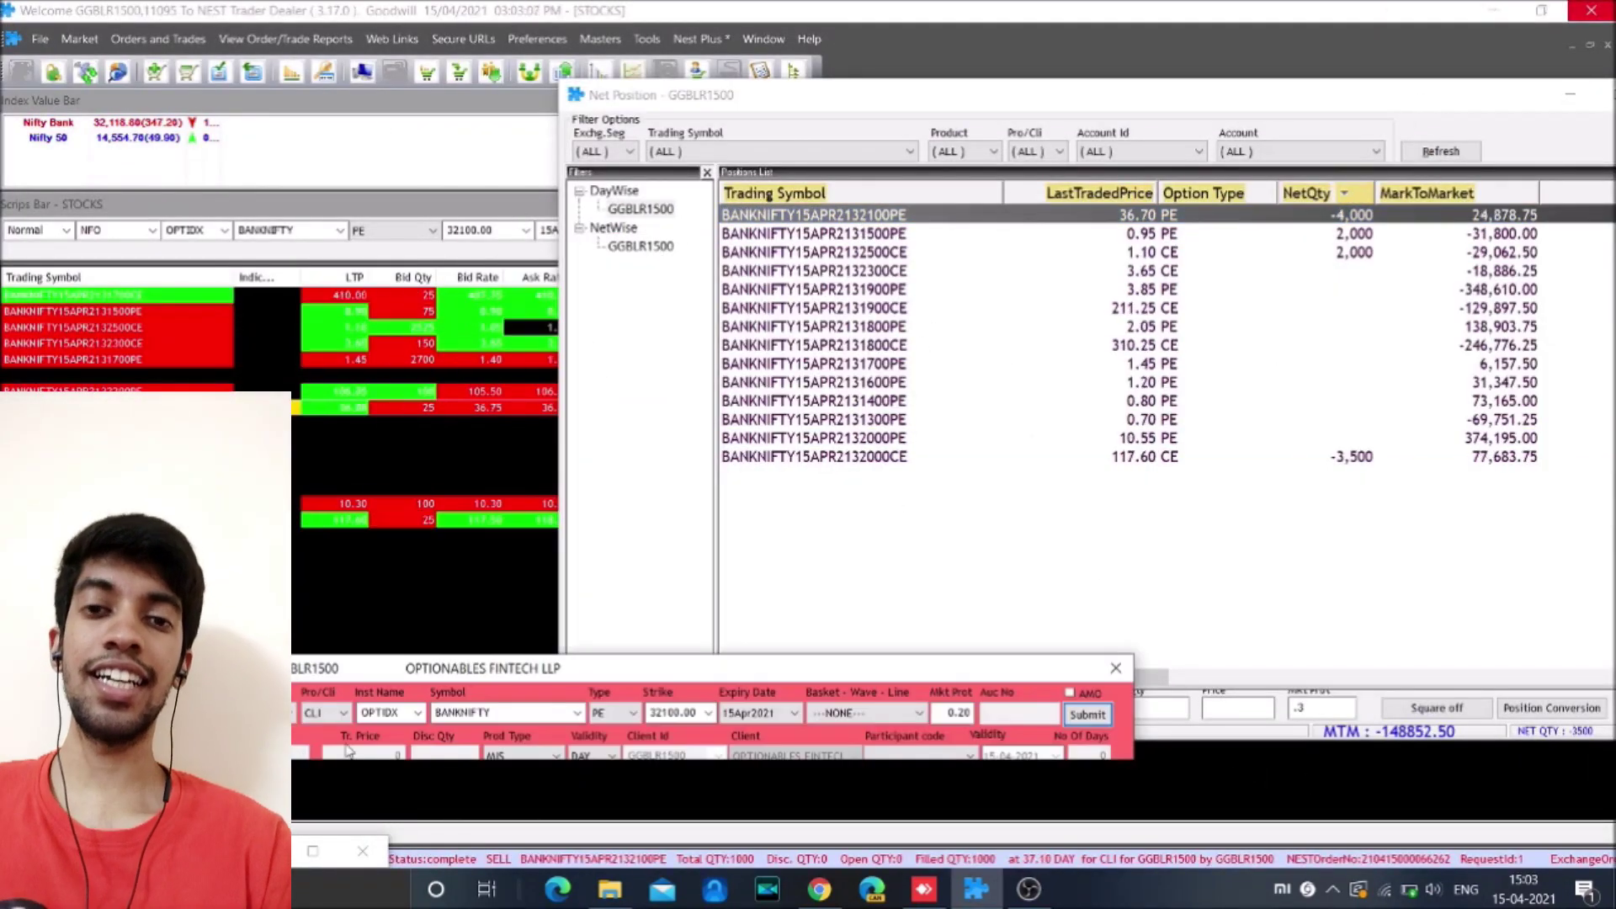
Close the order bar, square off the 32000 call, and add to the 32100 short.
left_click(1117, 668)
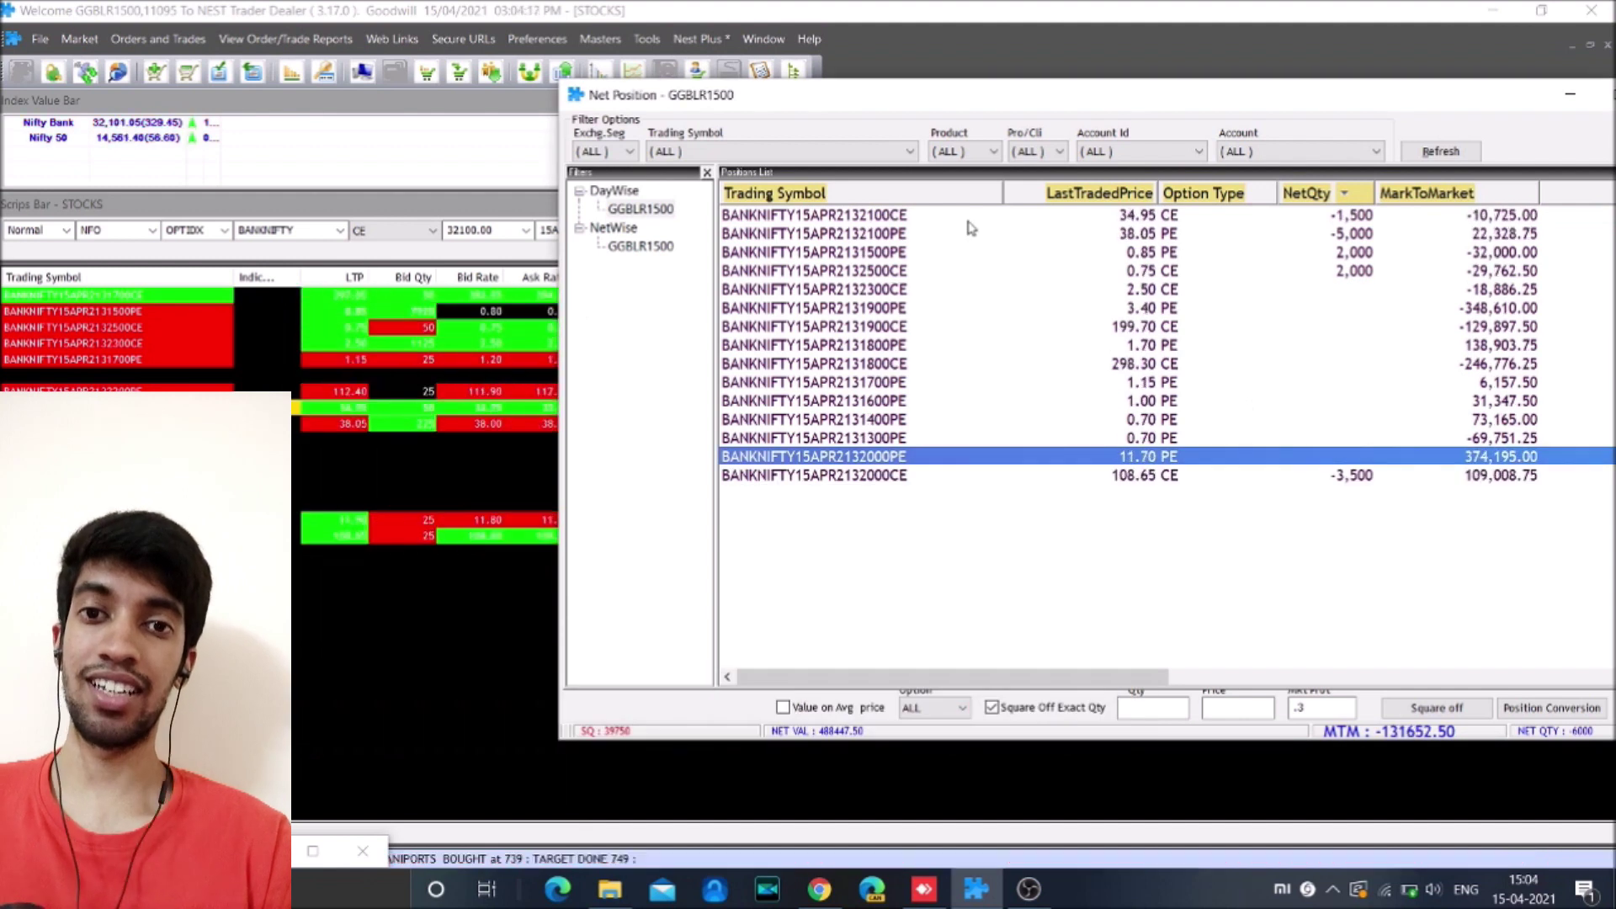
key("Down")
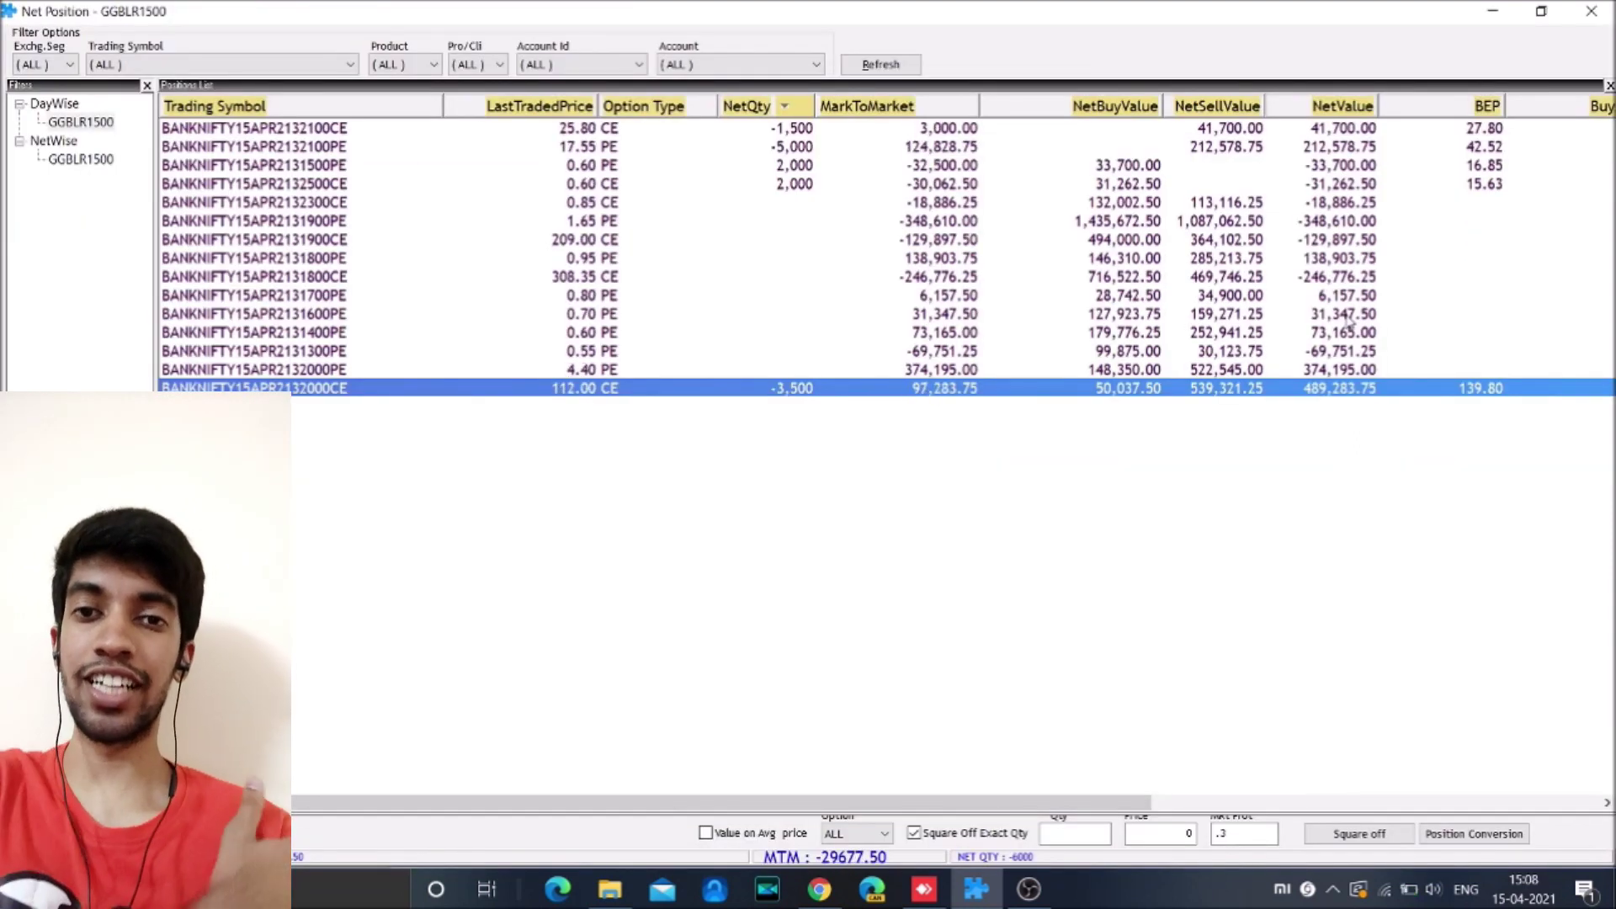
left_click(1359, 833)
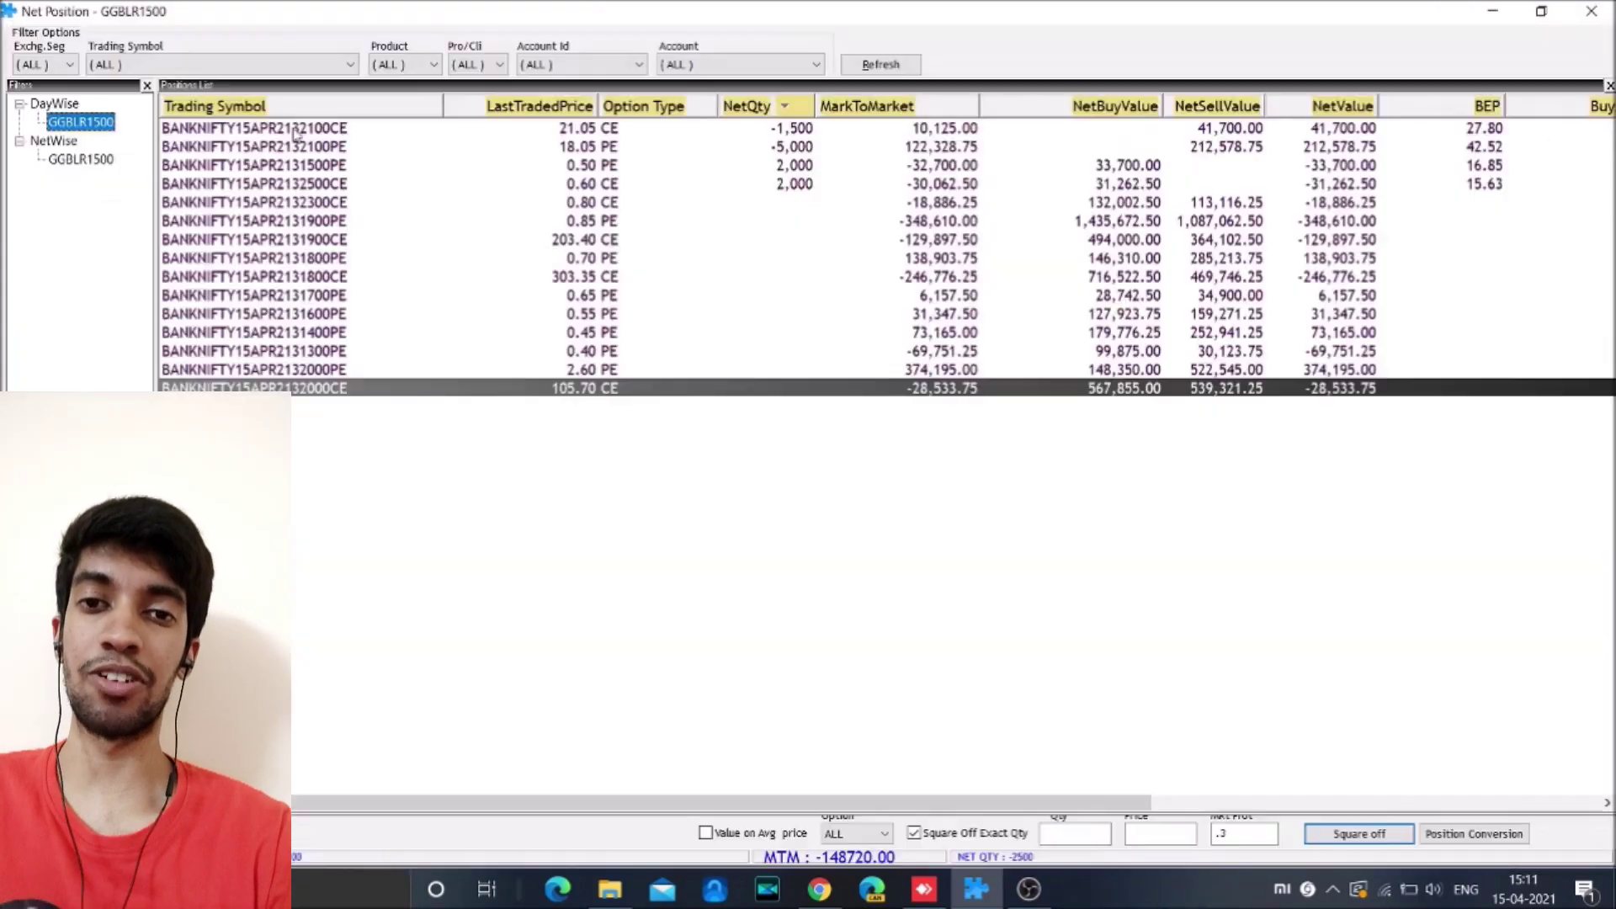
key("Down")
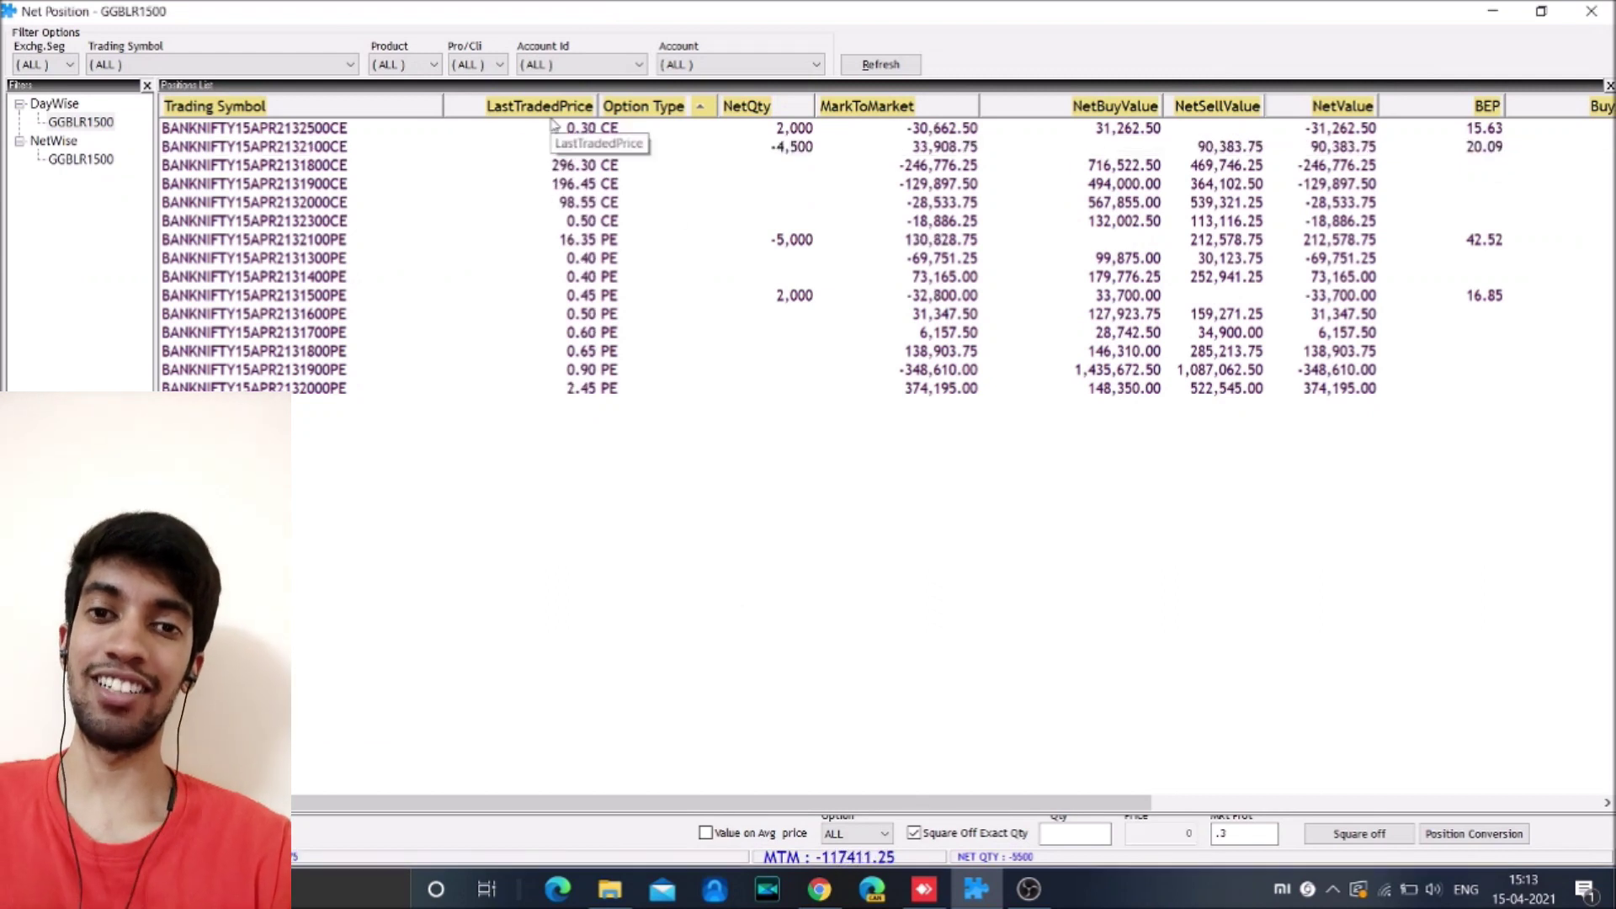
key("Return")
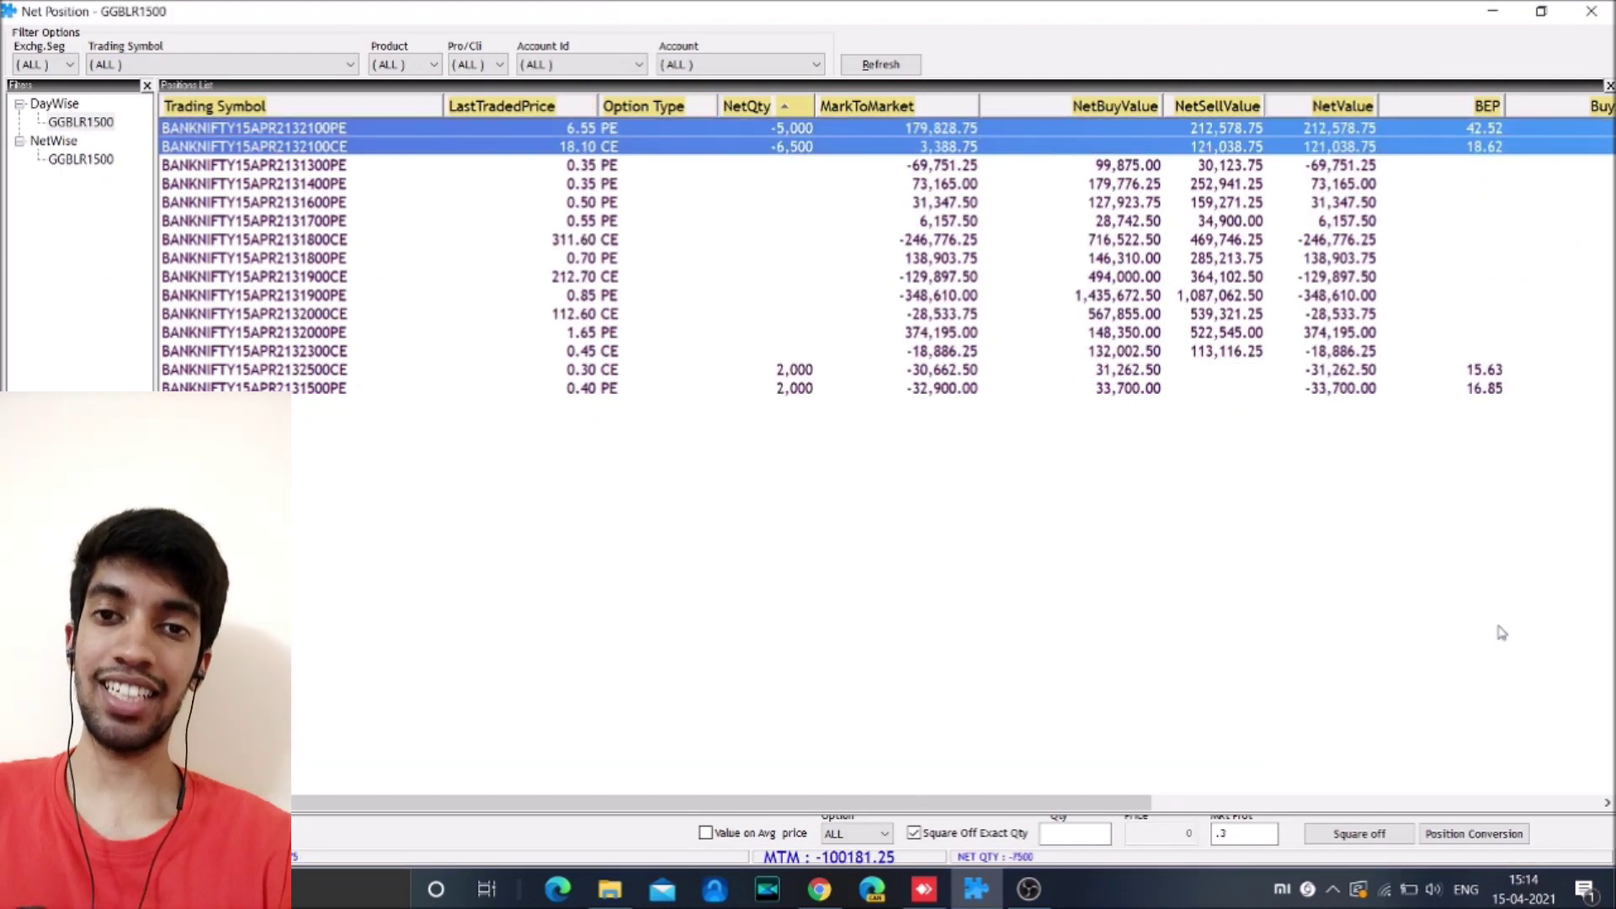